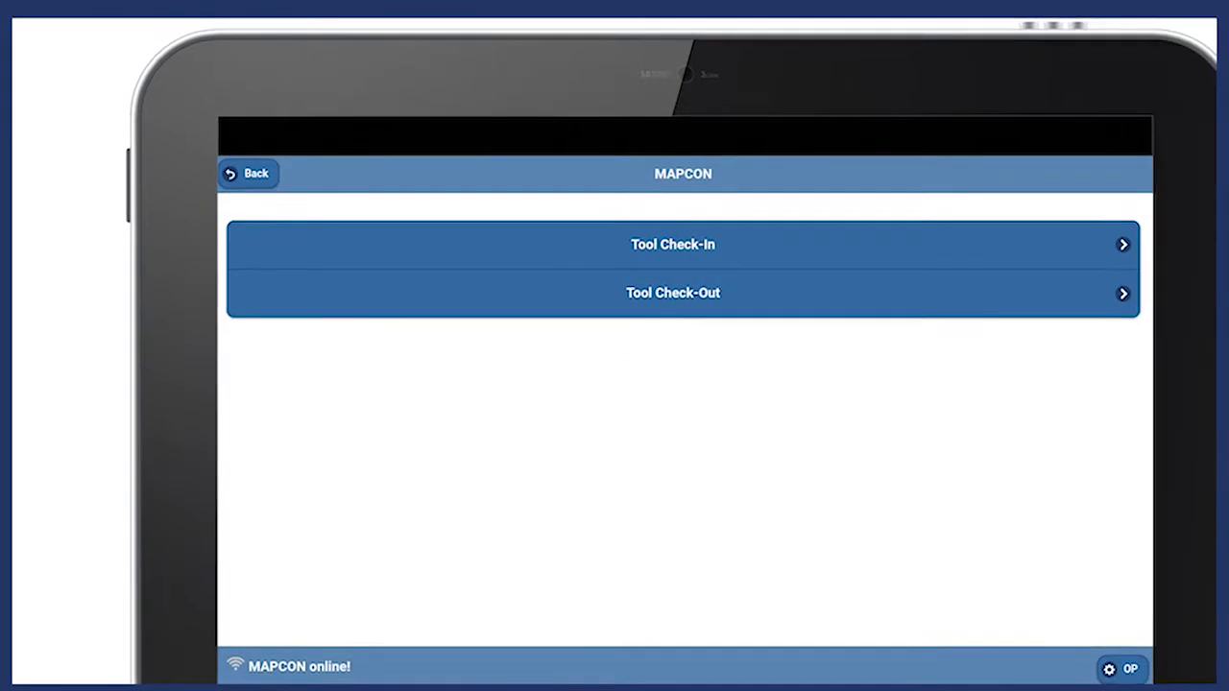
Start a tool check-in for SAW-01-002 and look up the employee returning it.
click(676, 247)
click(1079, 221)
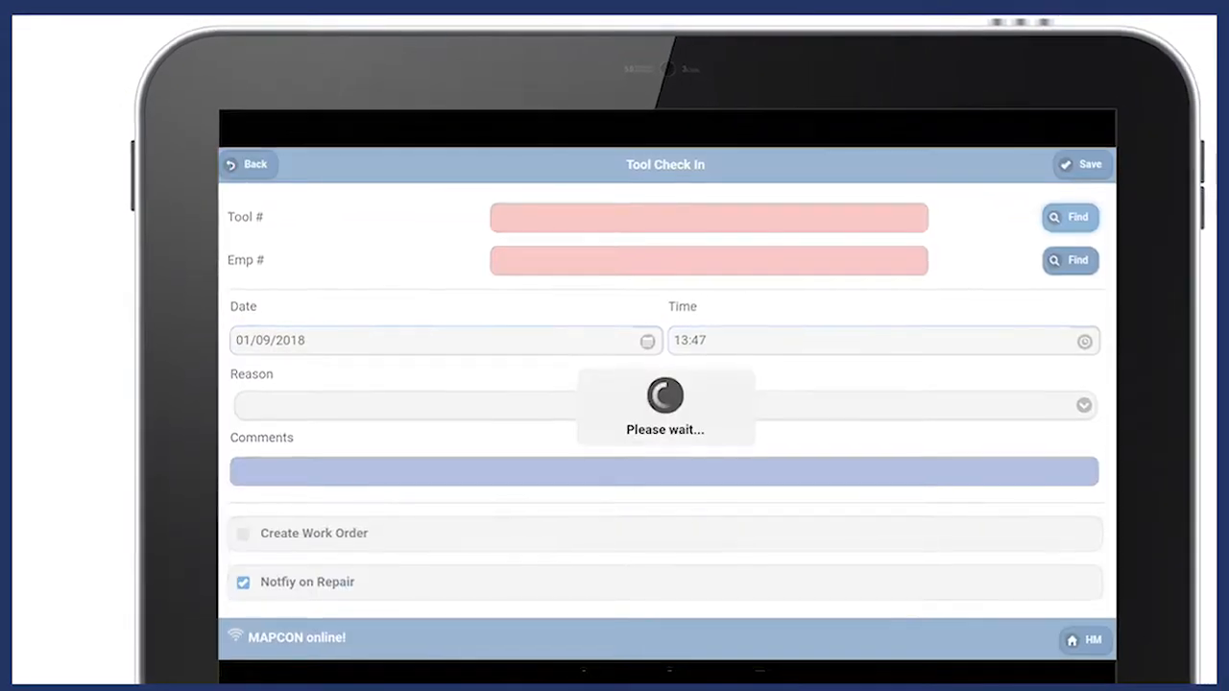
click(654, 417)
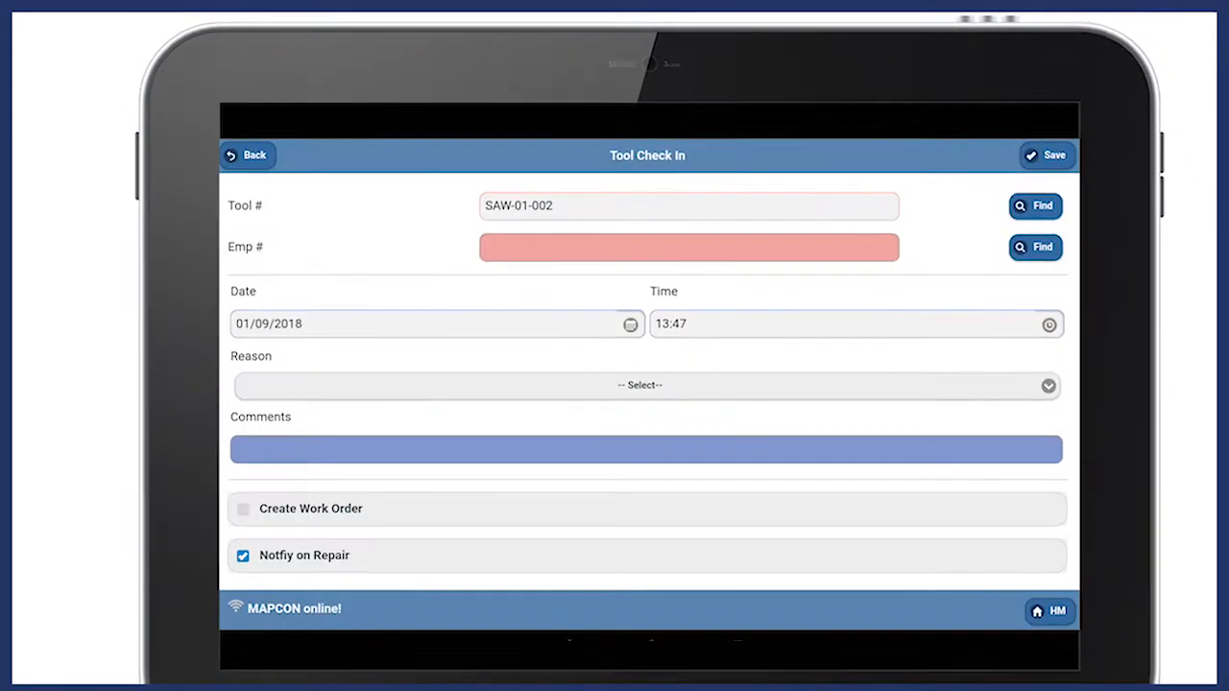
click(1026, 244)
scroll(630, 365, down, 3)
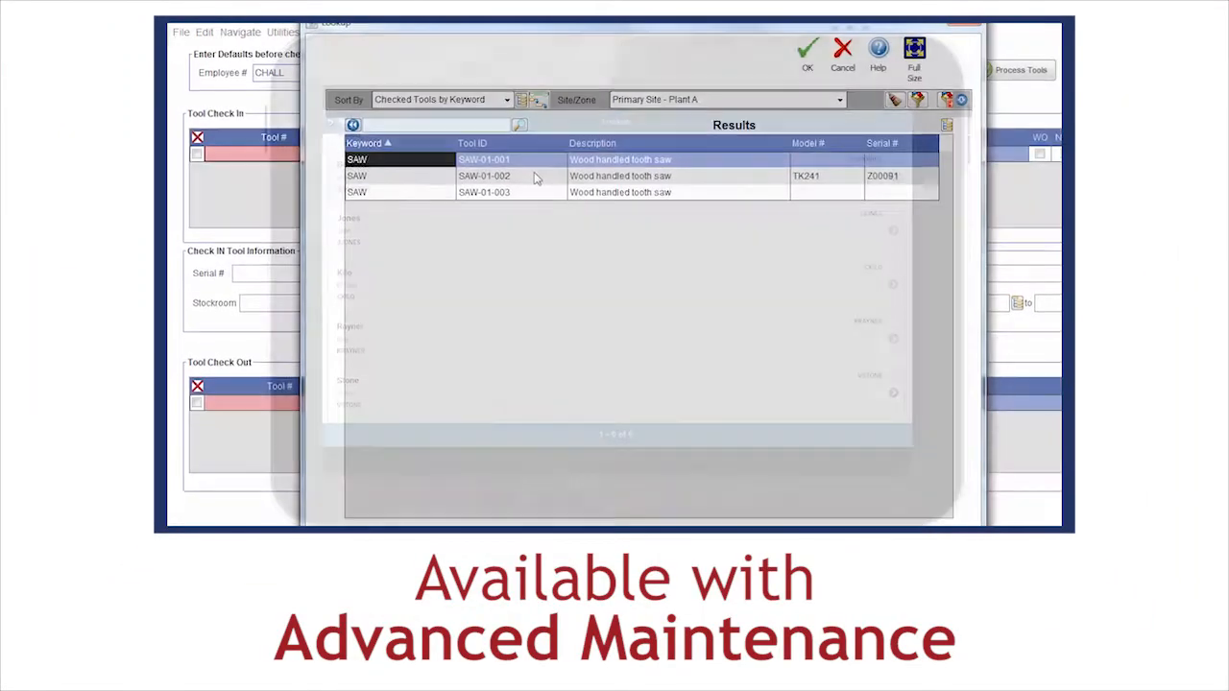
double_click(537, 178)
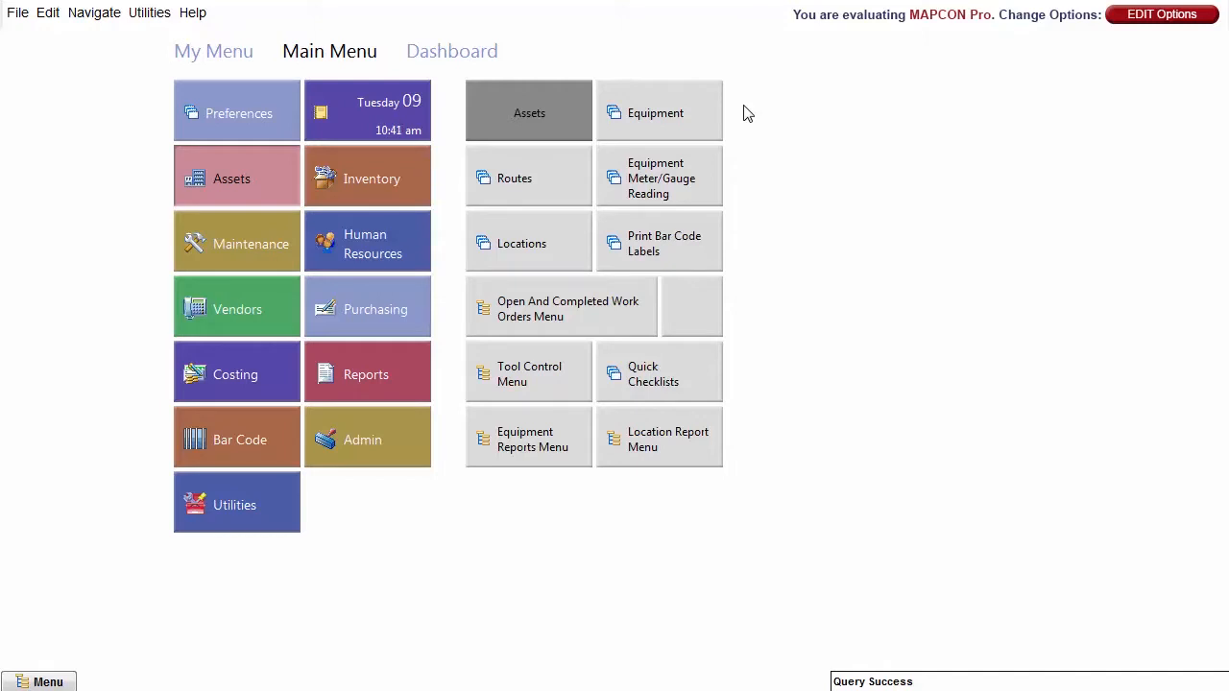
Open the equipment record for the Phillips head screwdriver SD-PH-1001 and set its type to Tool.
click(710, 118)
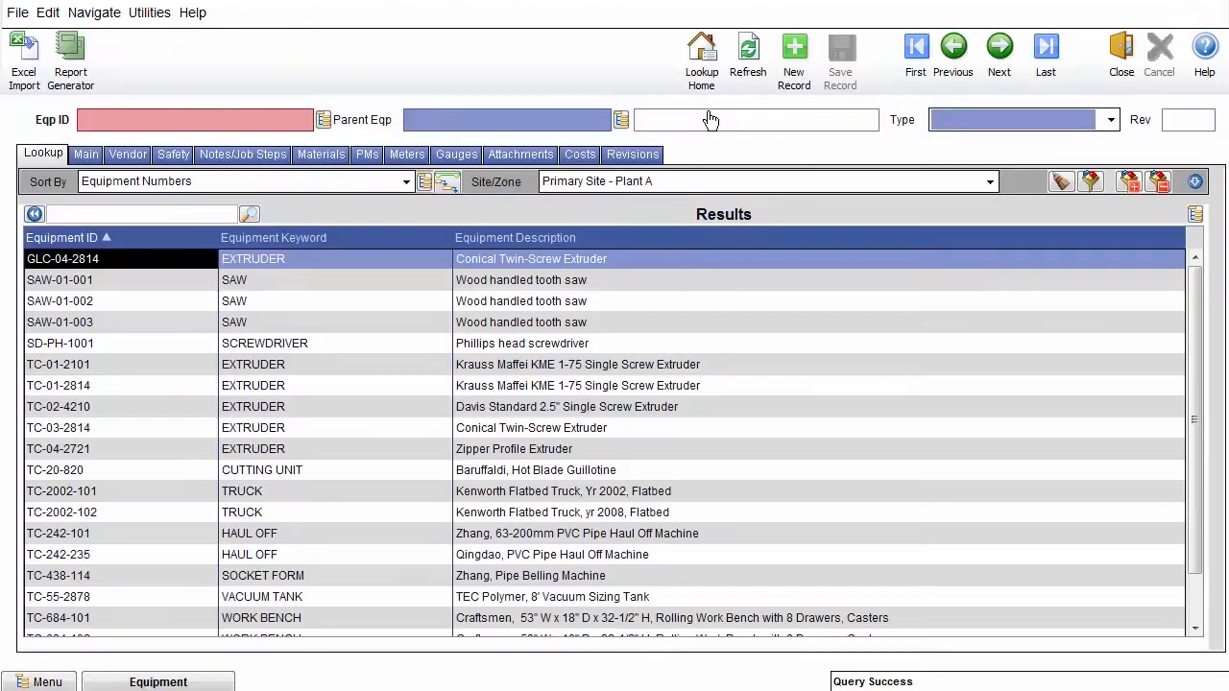
click(381, 342)
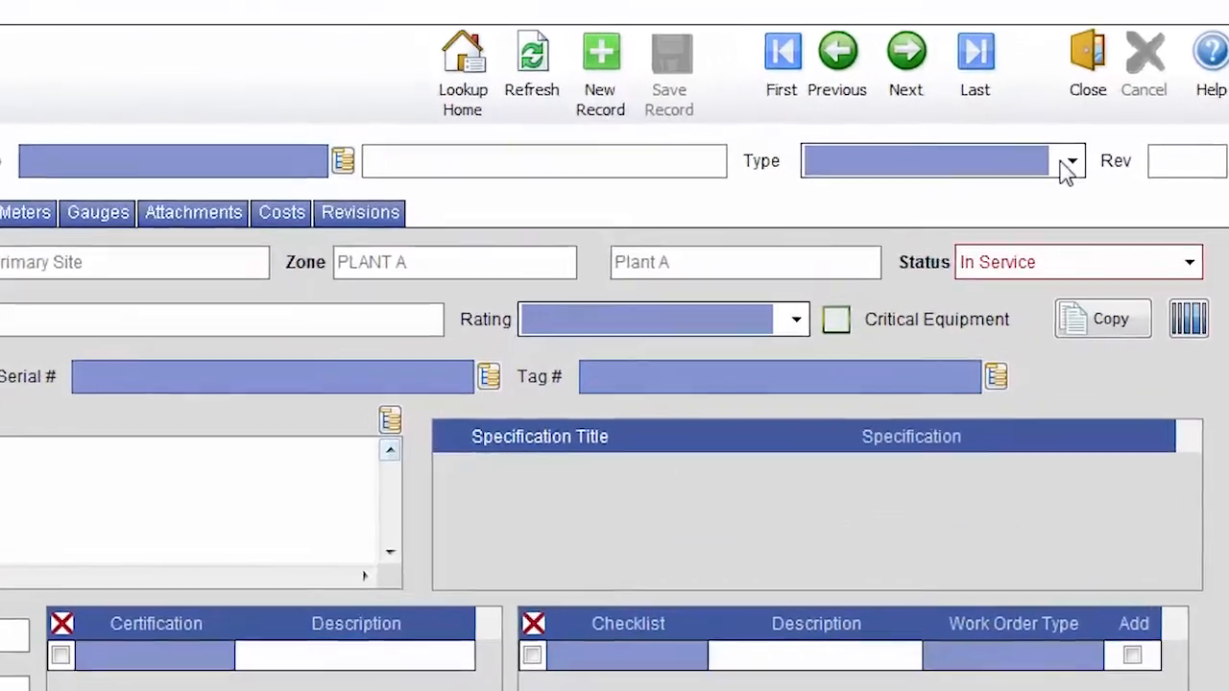
click(1110, 120)
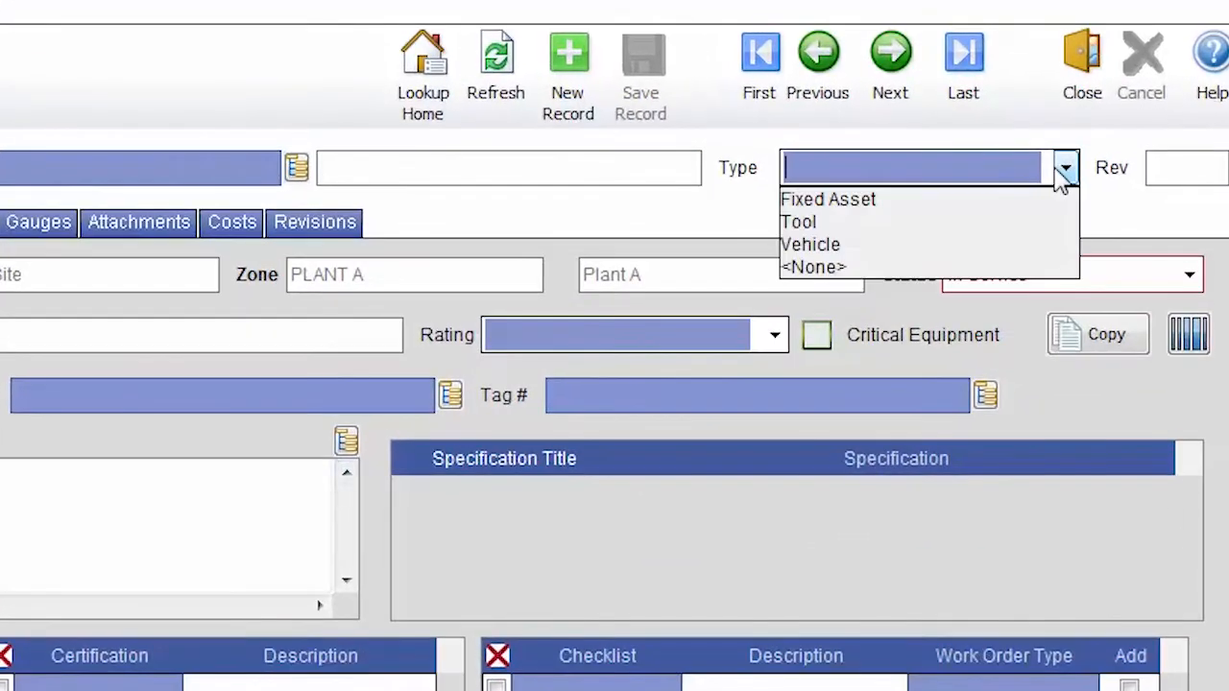
click(796, 222)
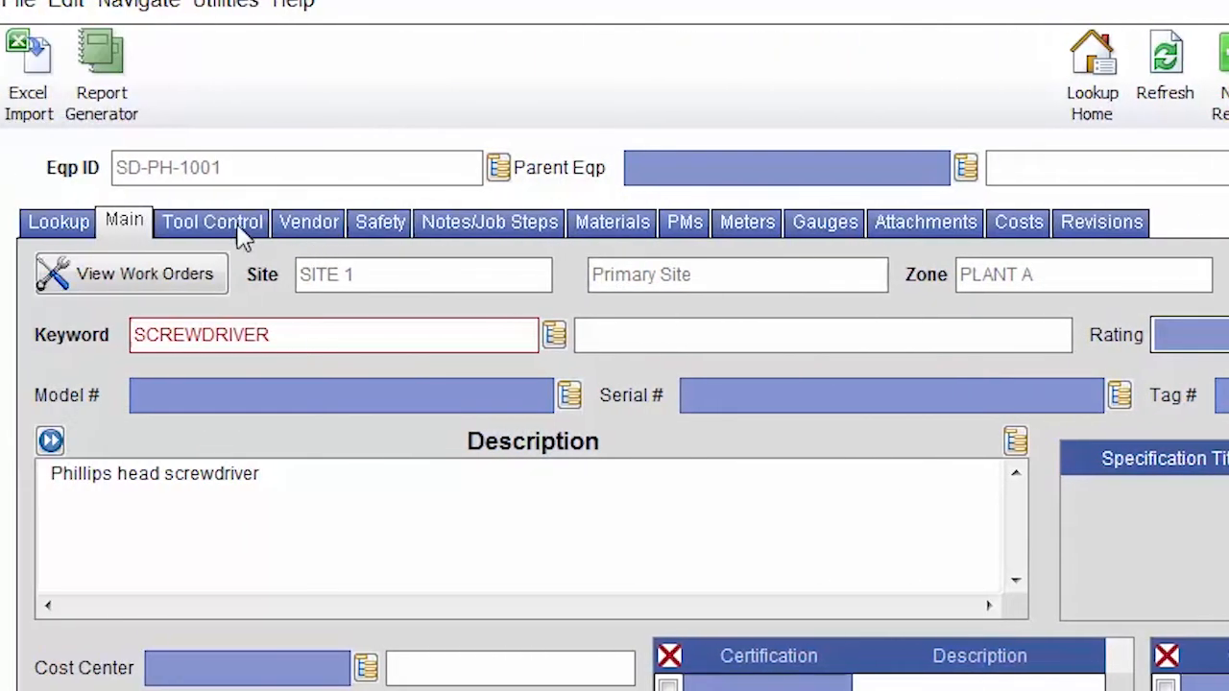
Assign a check-in stockroom (toolcrib) in the screwdriver's tool control settings.
click(233, 221)
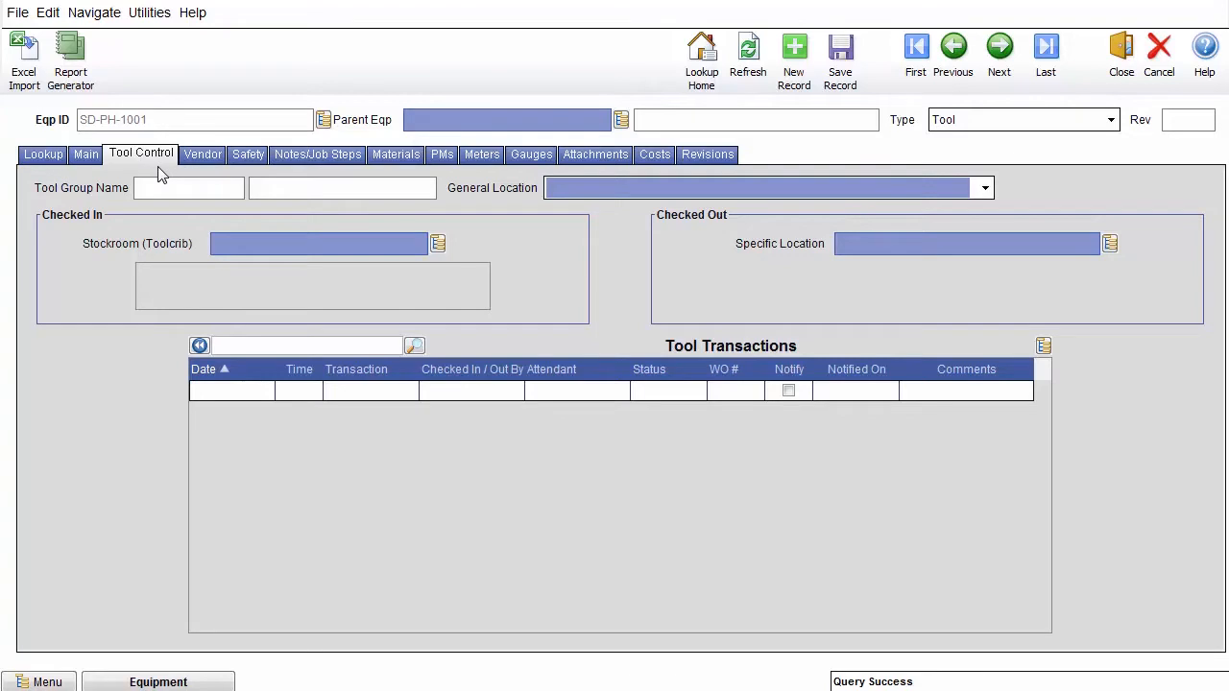
double_click(224, 234)
double_click(404, 185)
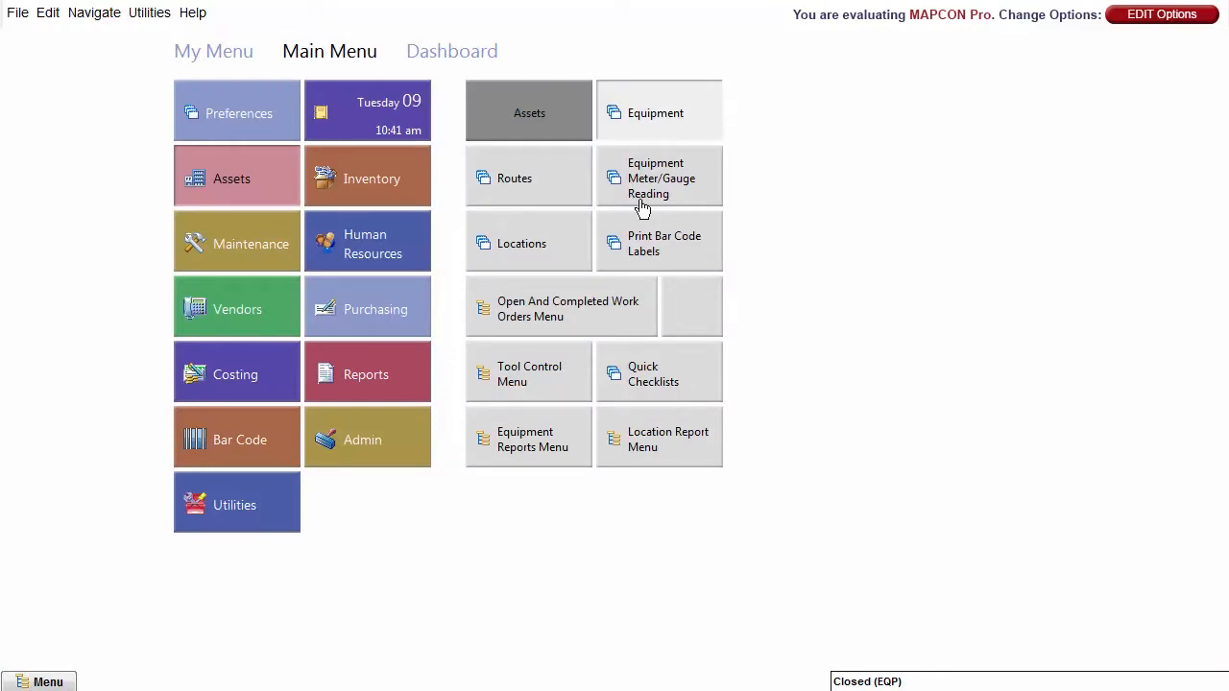
In the maintenance configuration's tool control settings, set the default tool repair work order priority to 3 and type to Repair.
click(407, 451)
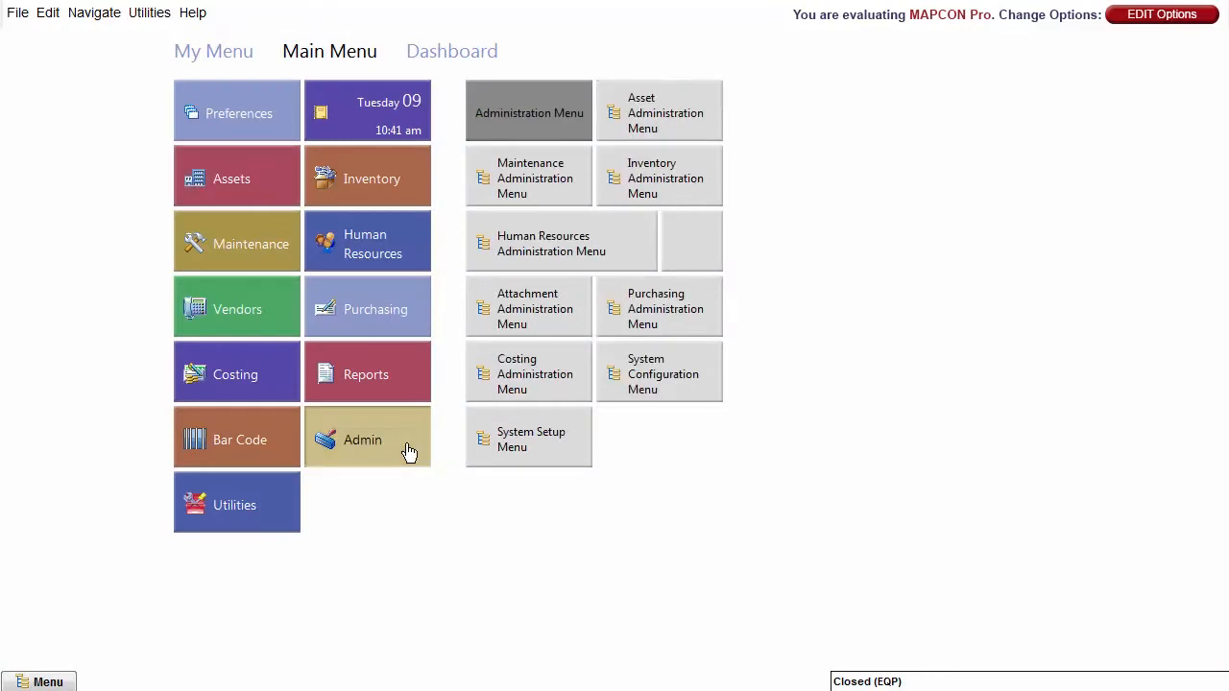
click(693, 365)
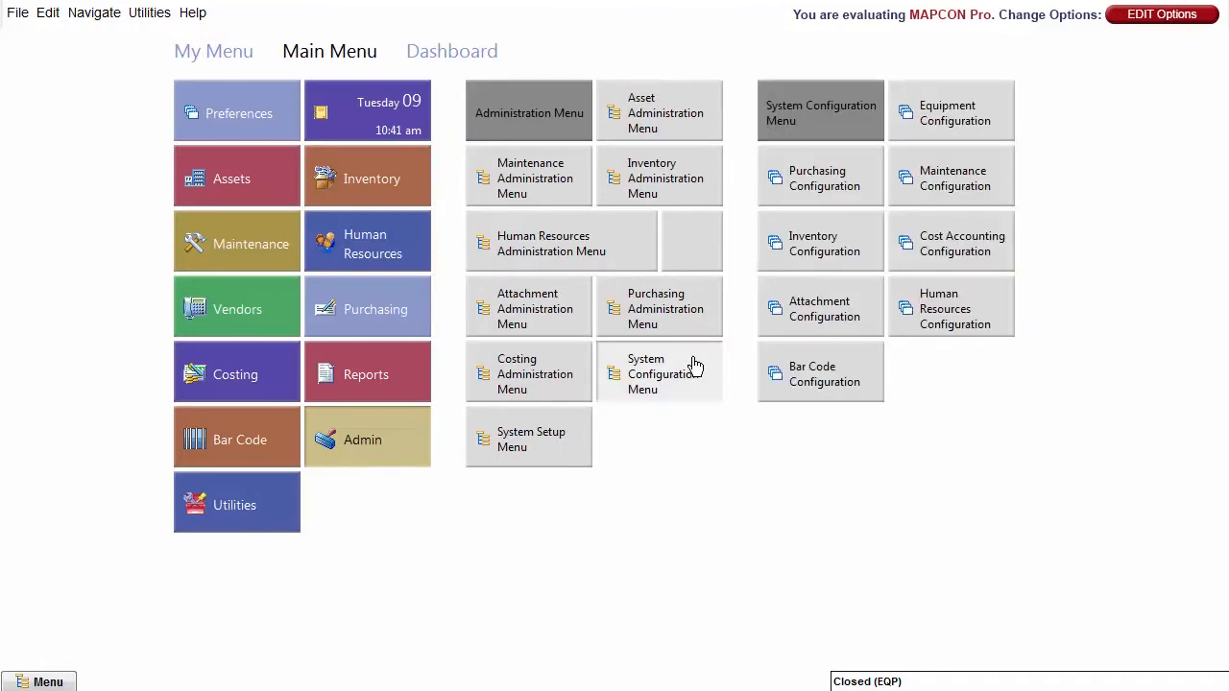
click(1004, 179)
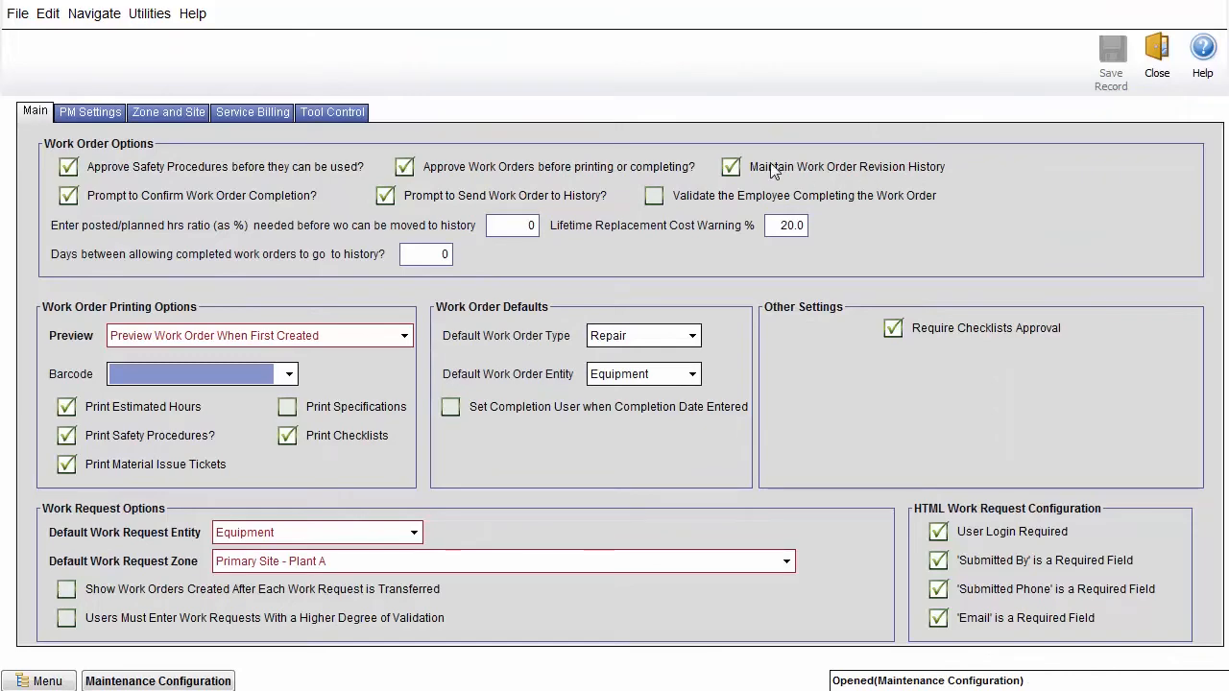
click(336, 115)
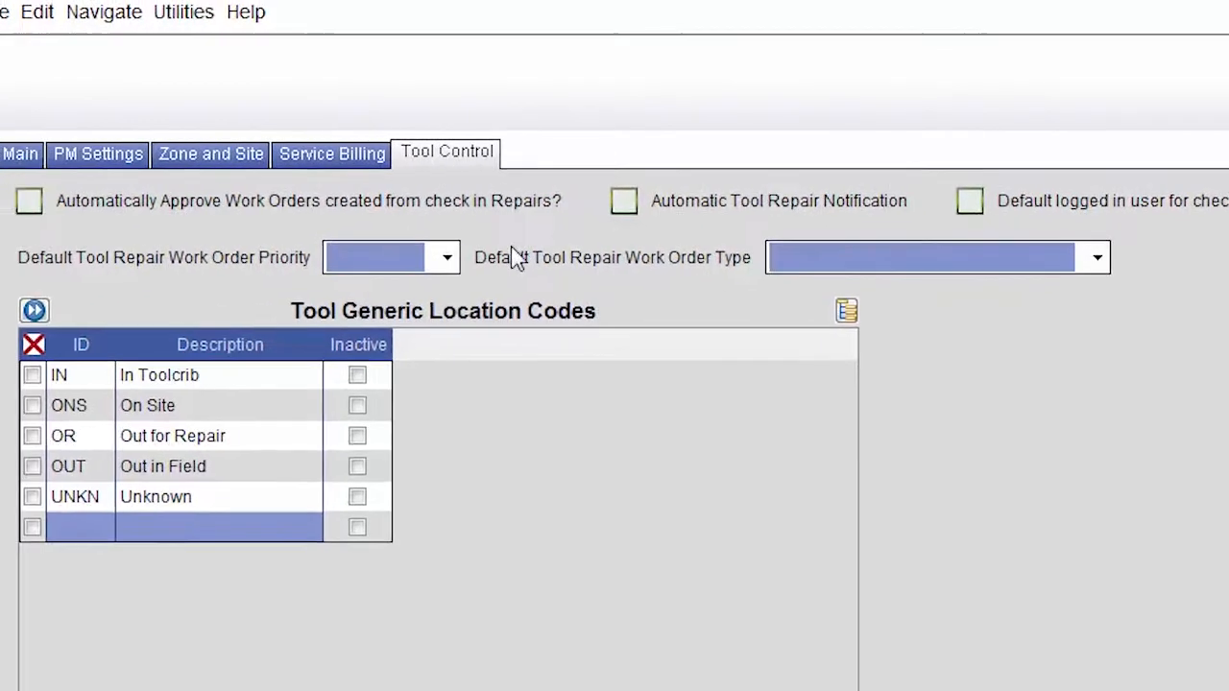
click(476, 257)
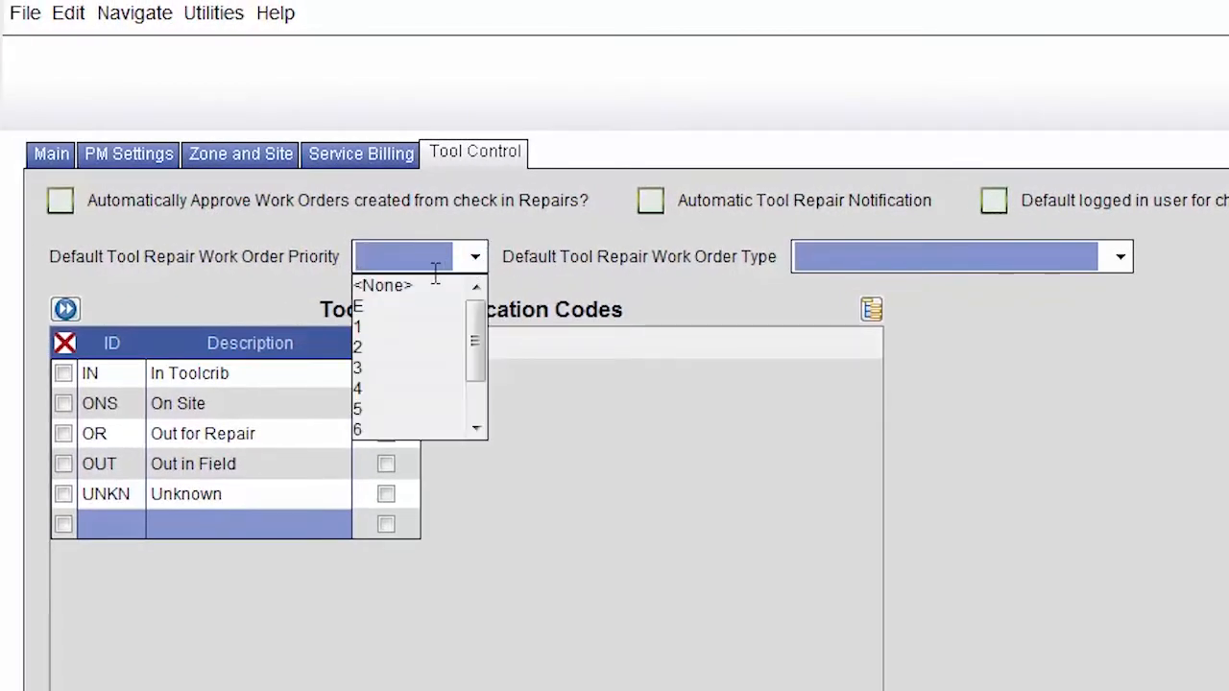
click(365, 369)
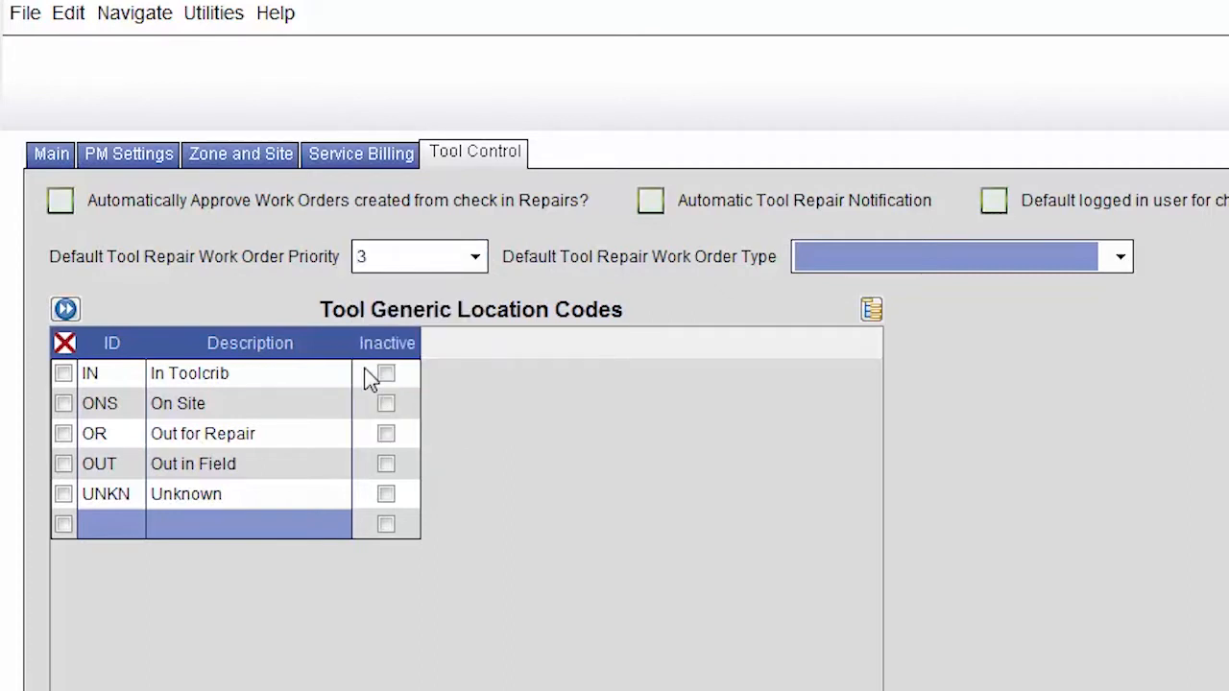
click(1118, 259)
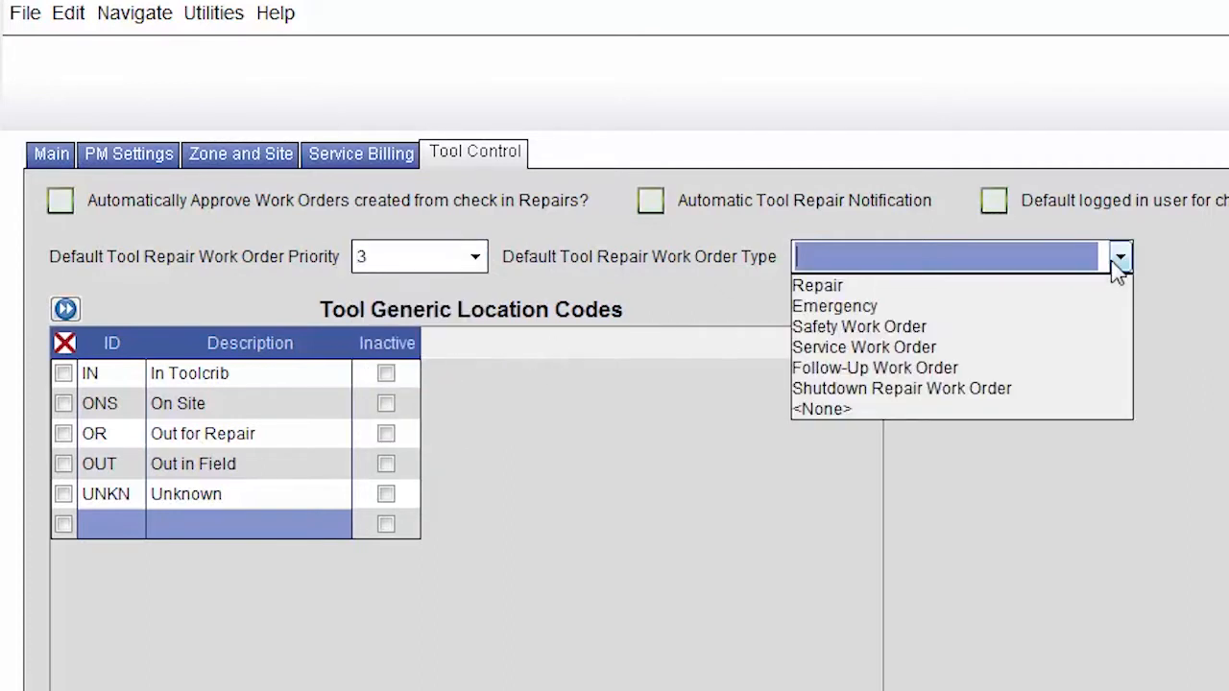
click(808, 286)
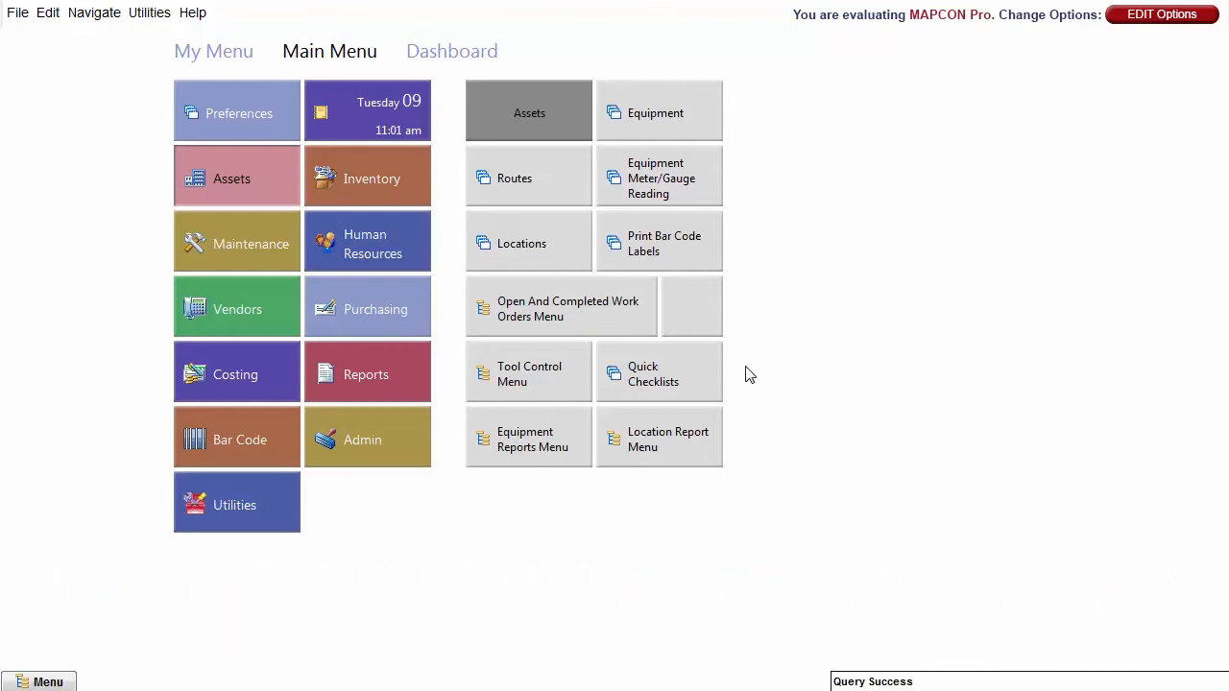
Open the CHECKIN tool transaction code and assign PM procedure PM0002 to it.
click(566, 392)
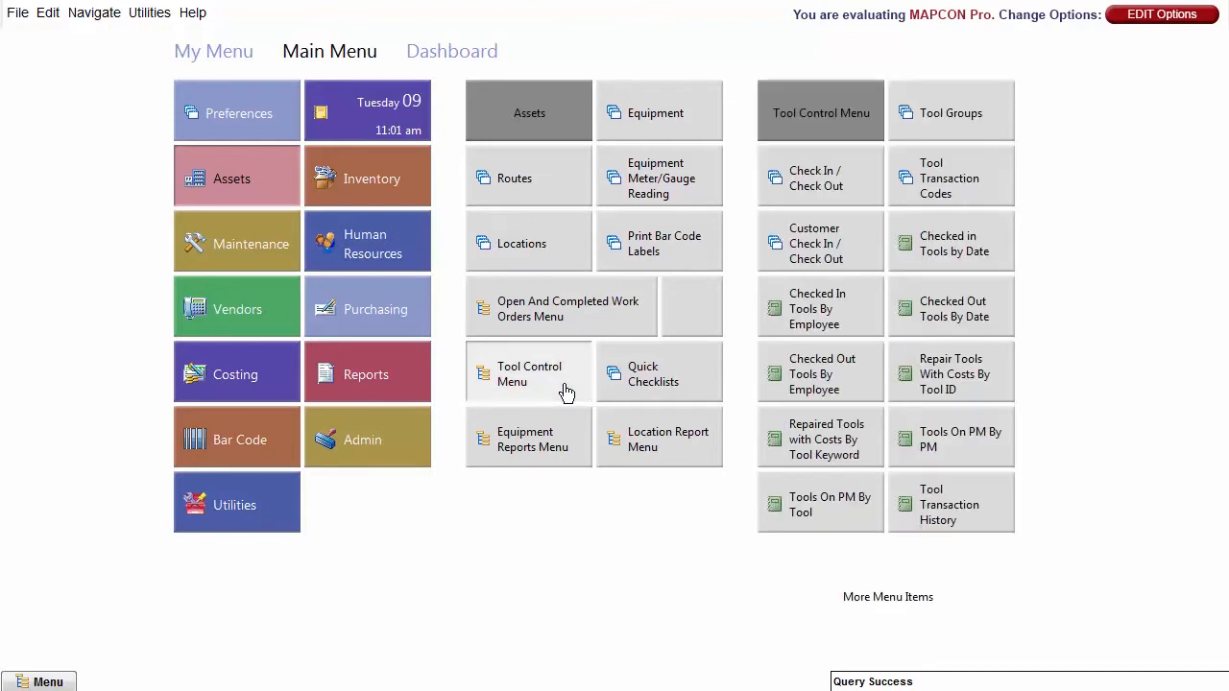
click(989, 178)
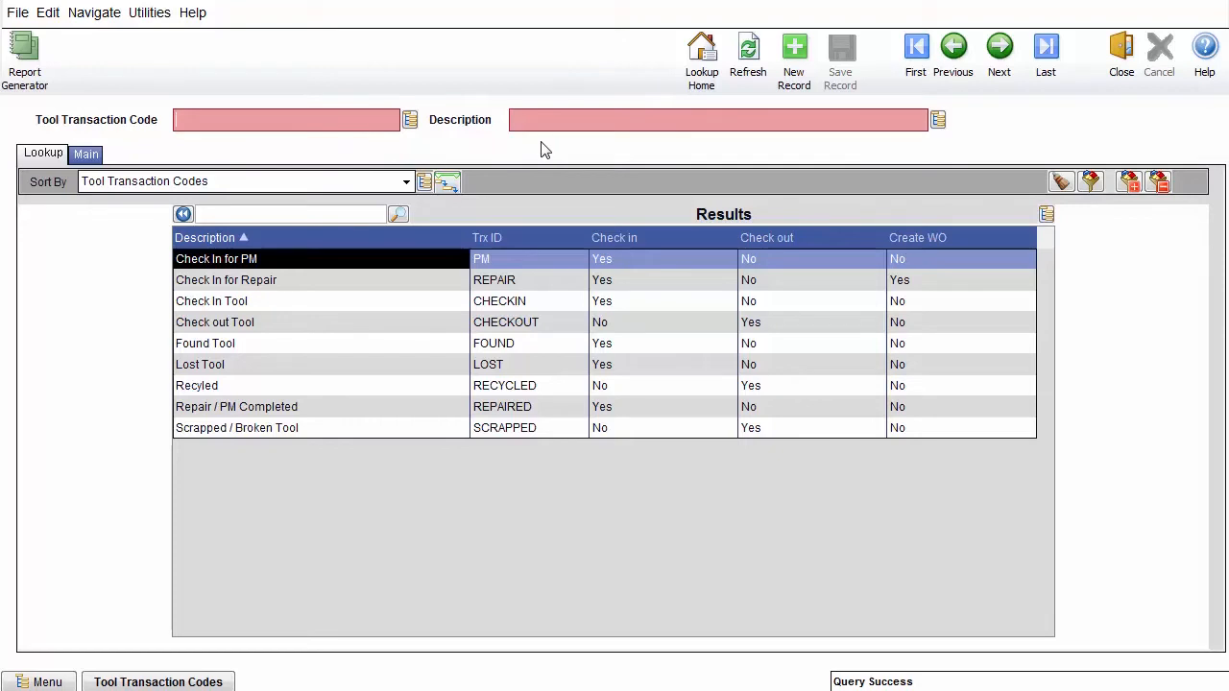
double_click(429, 303)
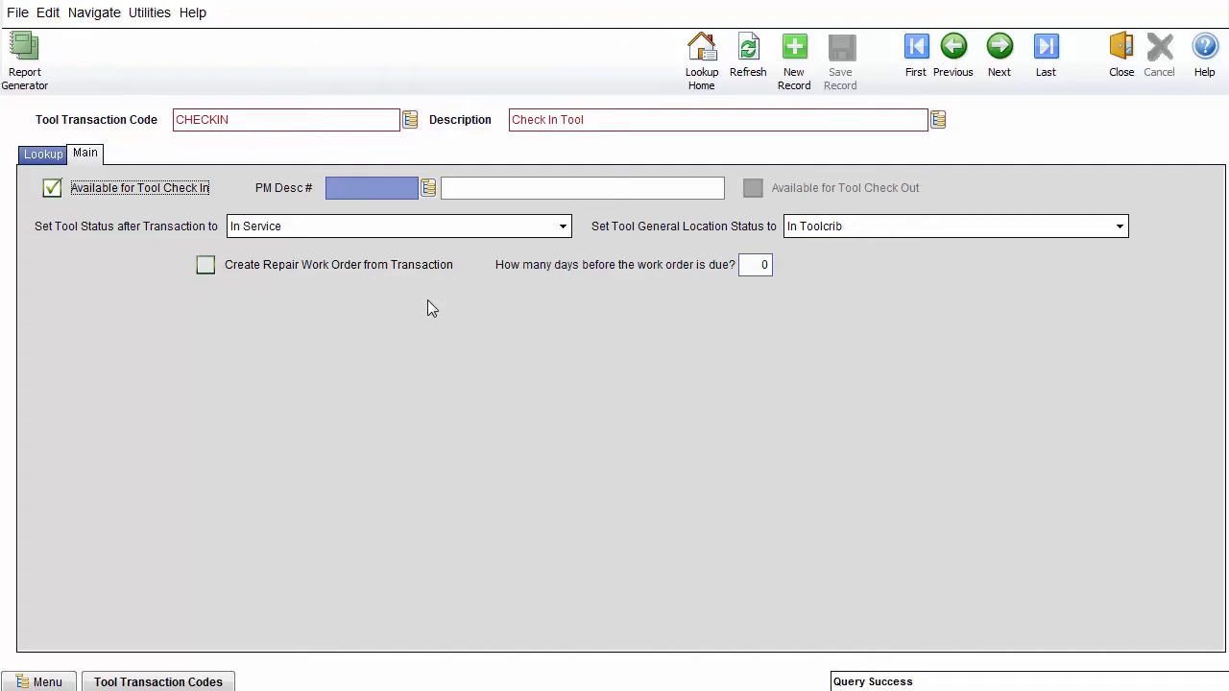
click(406, 189)
double_click(406, 191)
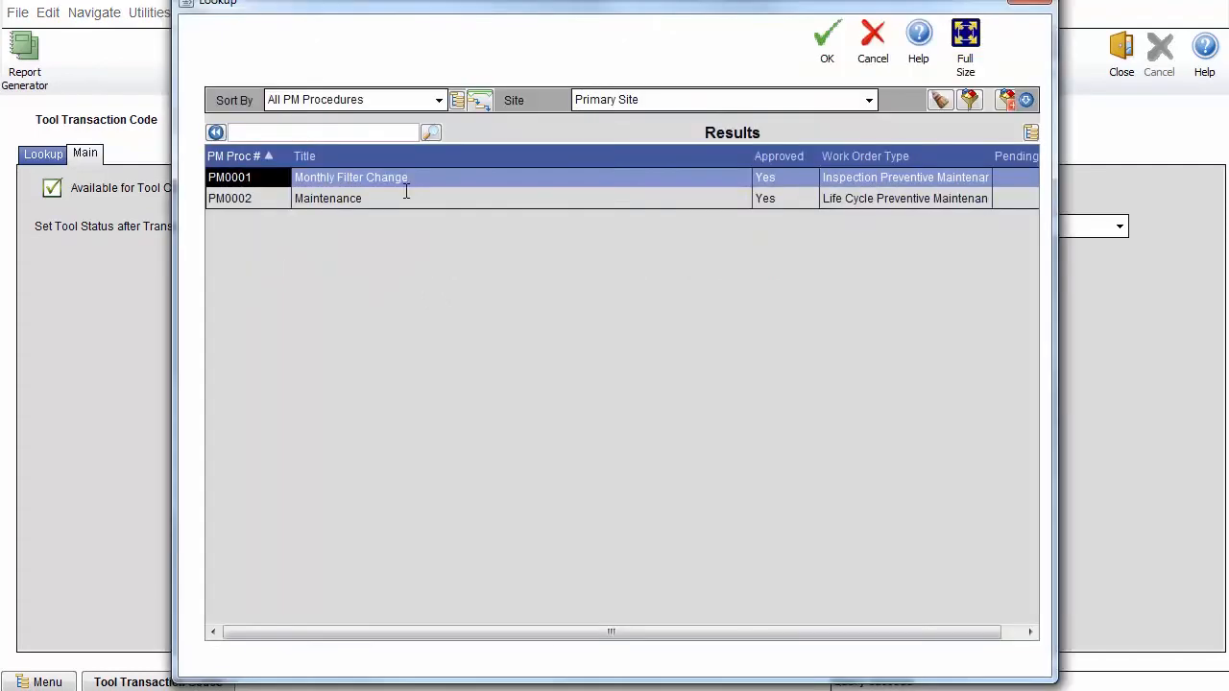
double_click(404, 198)
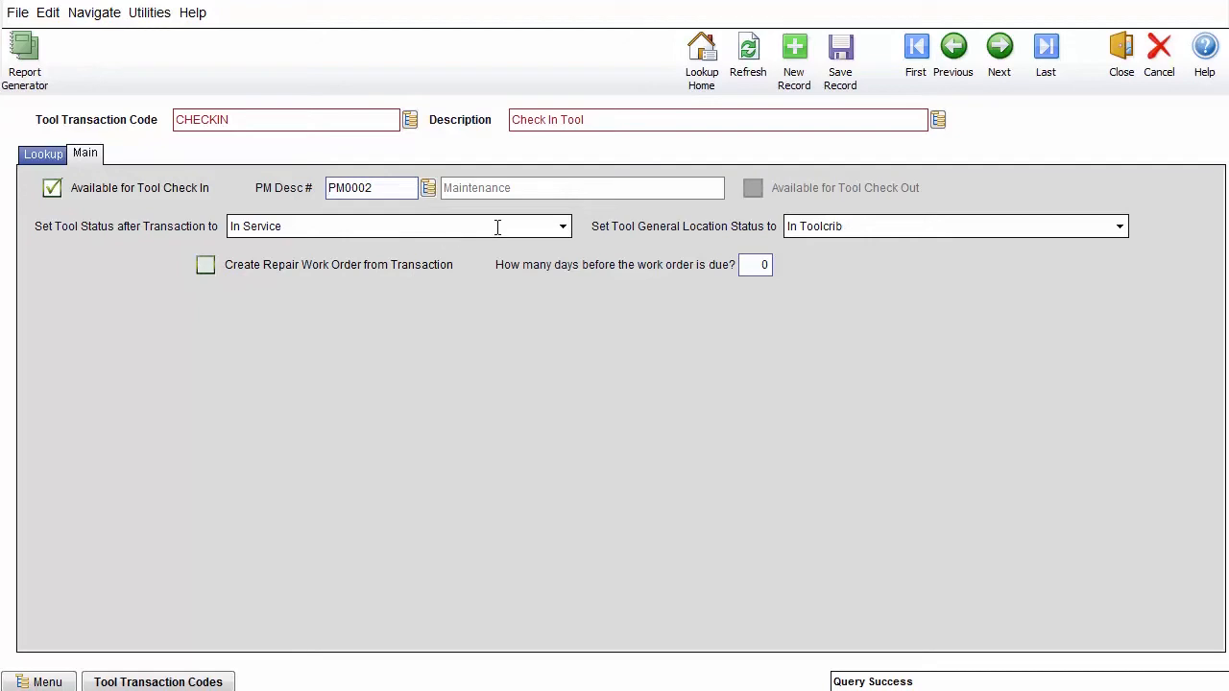
Review the available tool status and general location options for the CHECKIN transaction code.
click(562, 230)
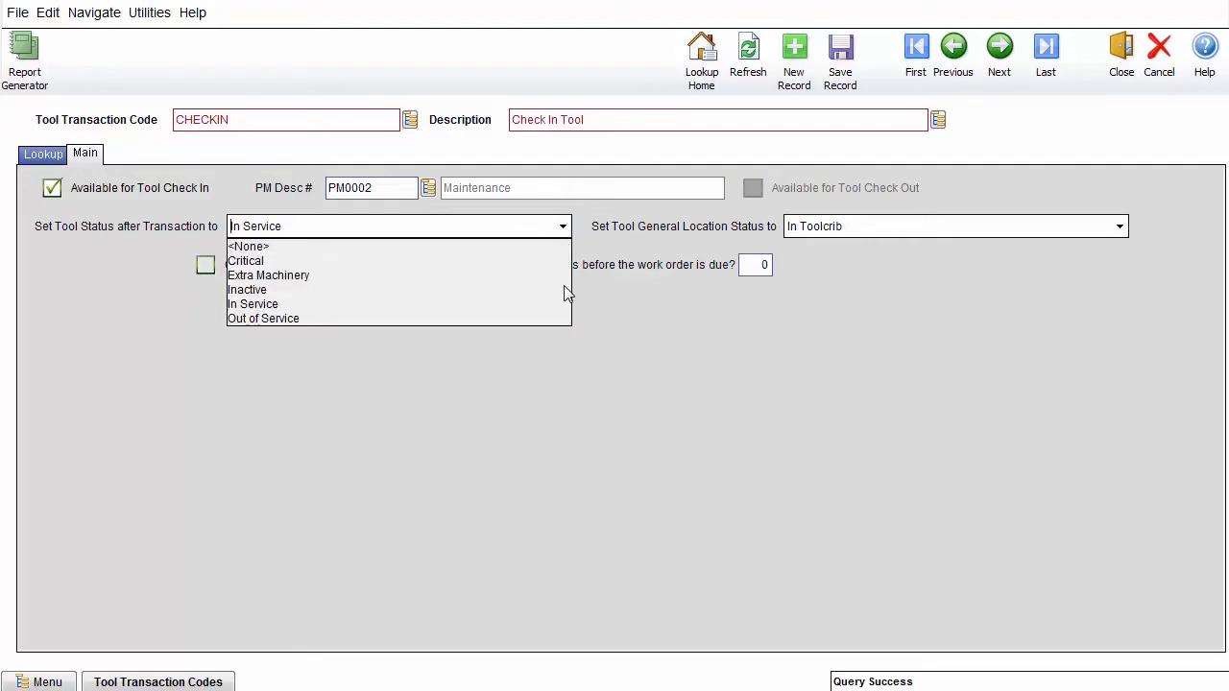
click(628, 237)
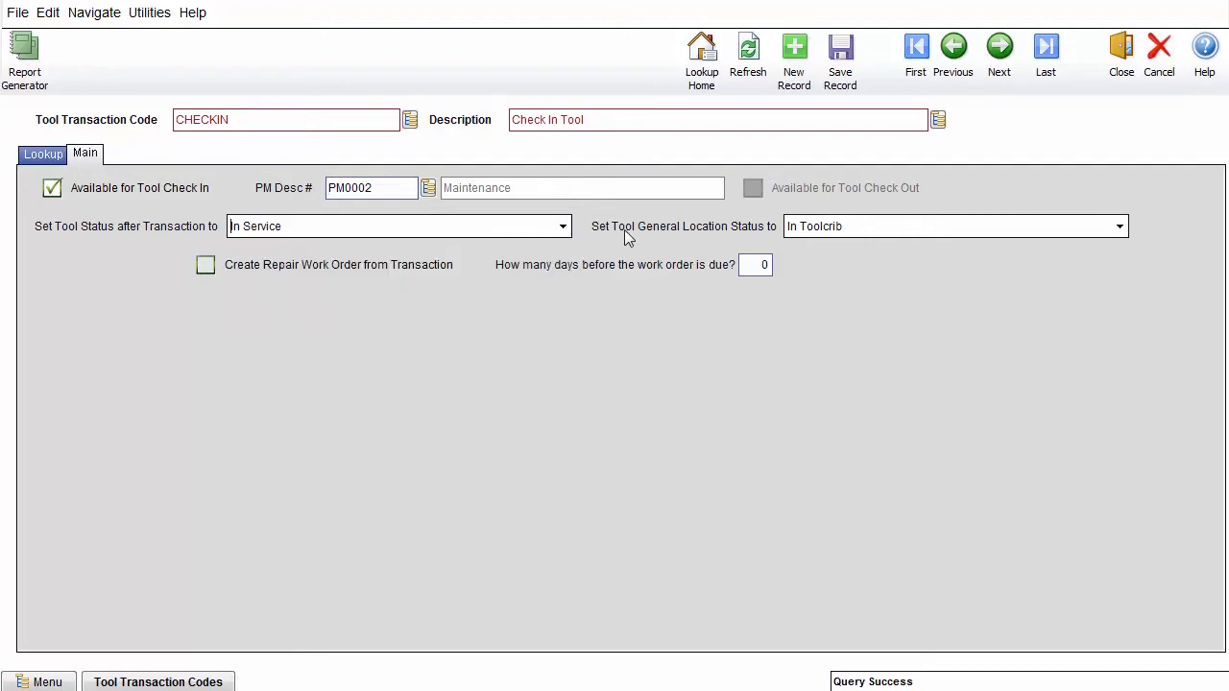
click(1118, 228)
click(1142, 240)
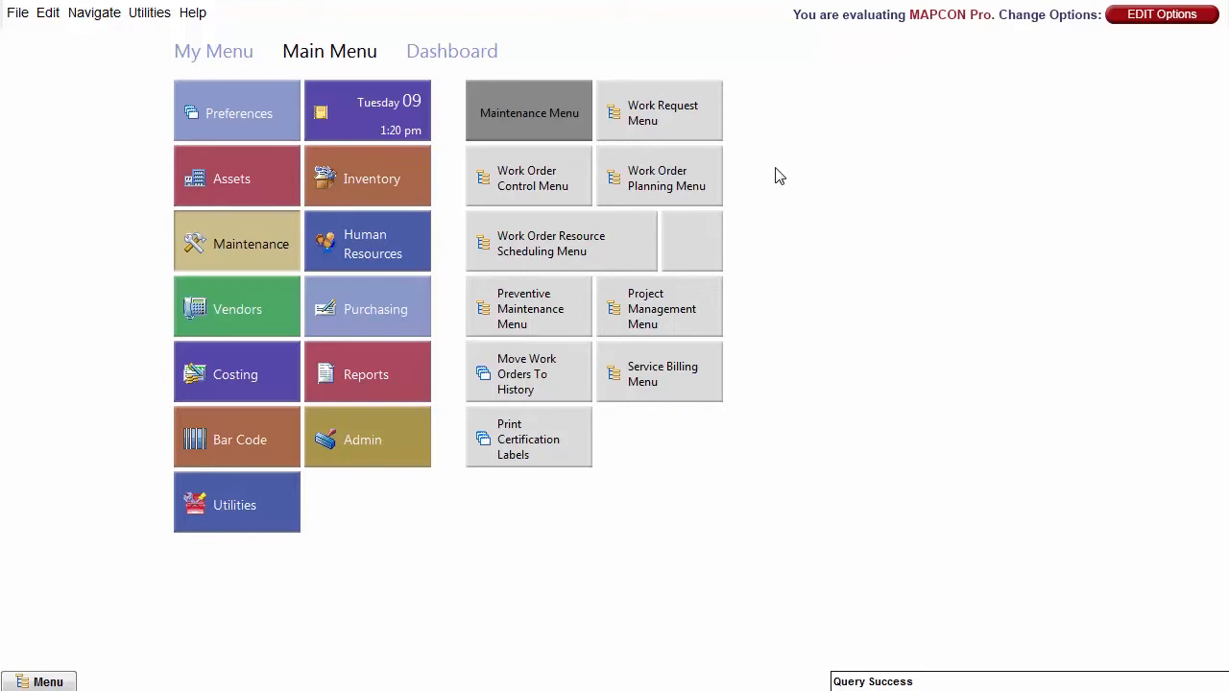
Add the HANDSAW tool group to the planned tools of a new repair work order in Work Order Planning.
click(714, 178)
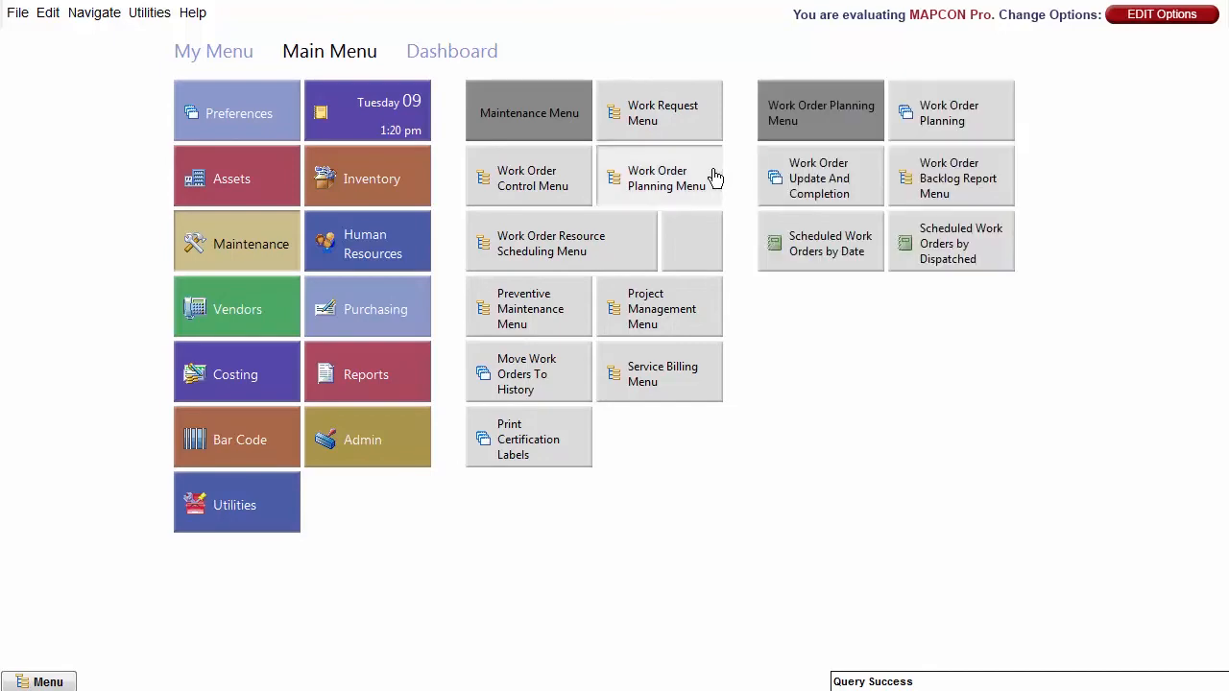
click(992, 117)
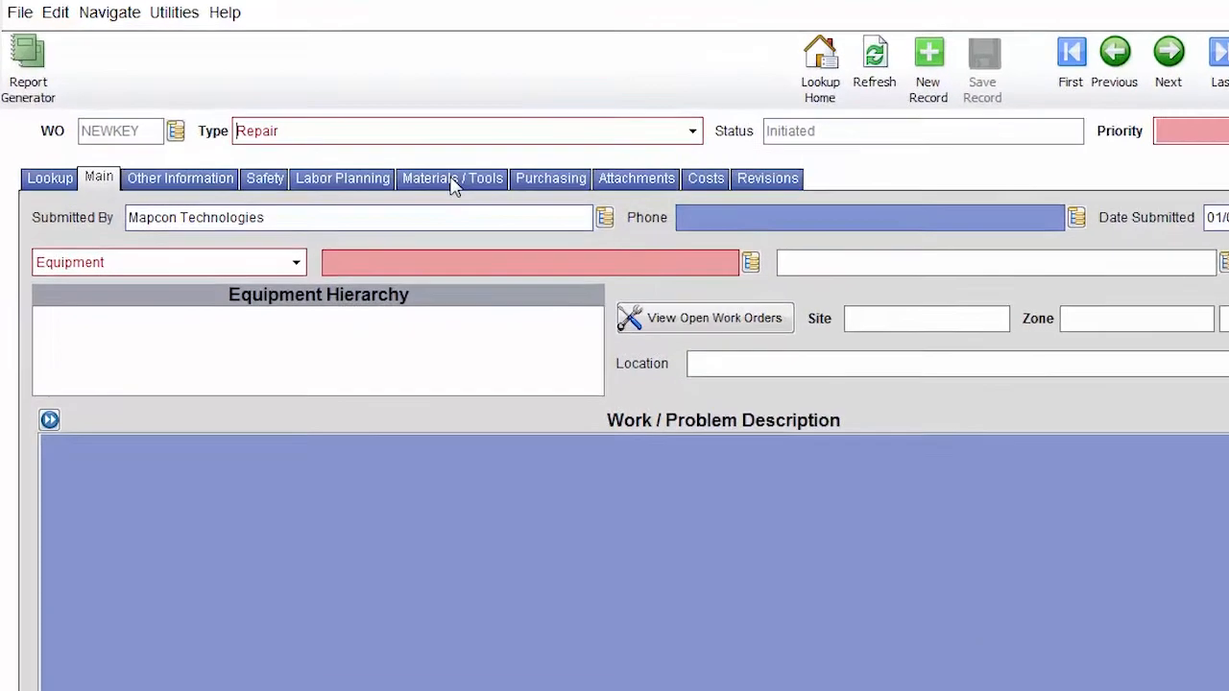
click(386, 156)
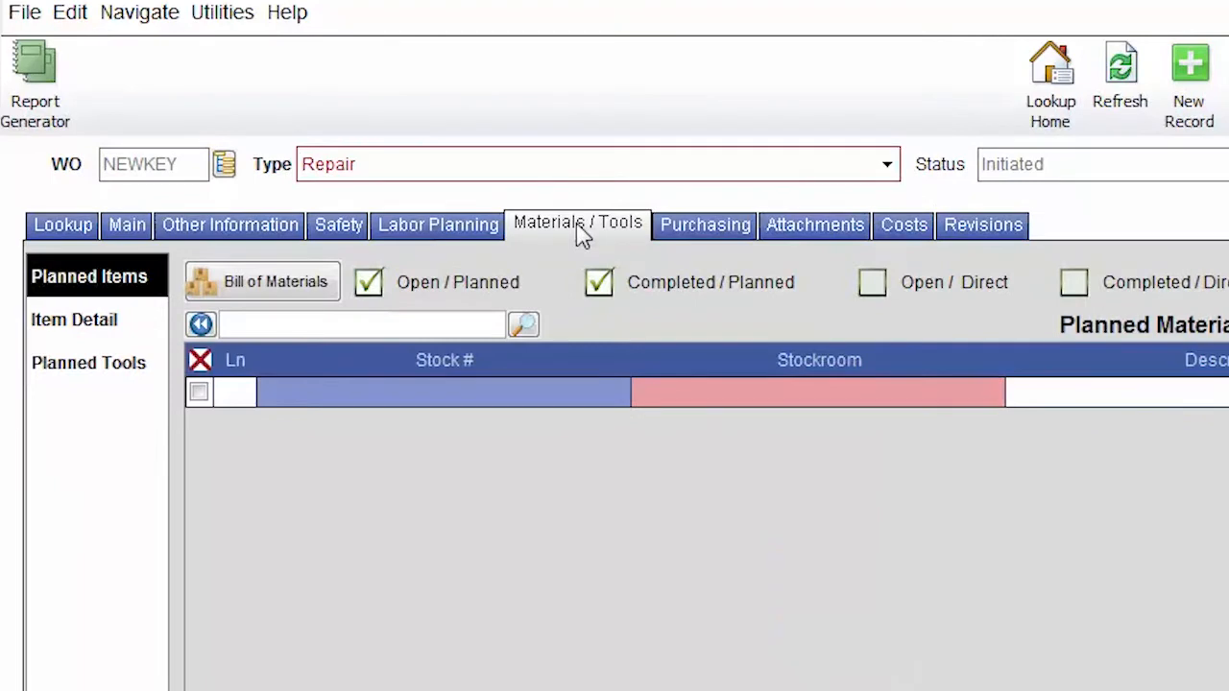
click(134, 369)
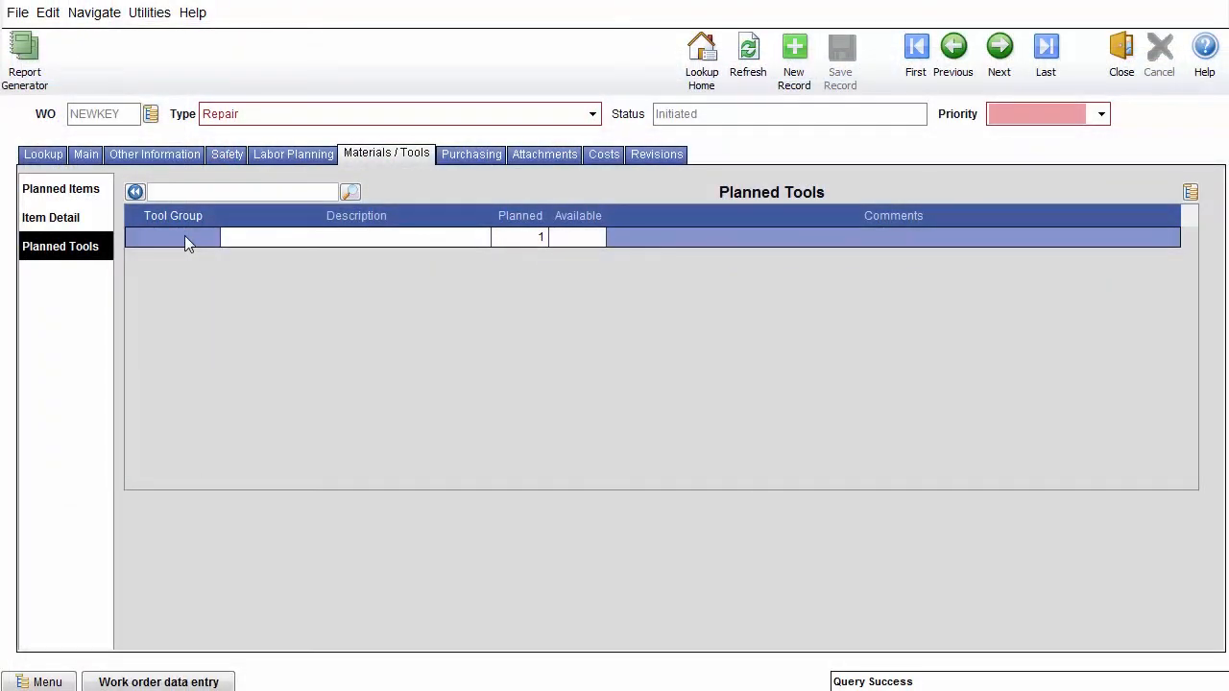
double_click(186, 240)
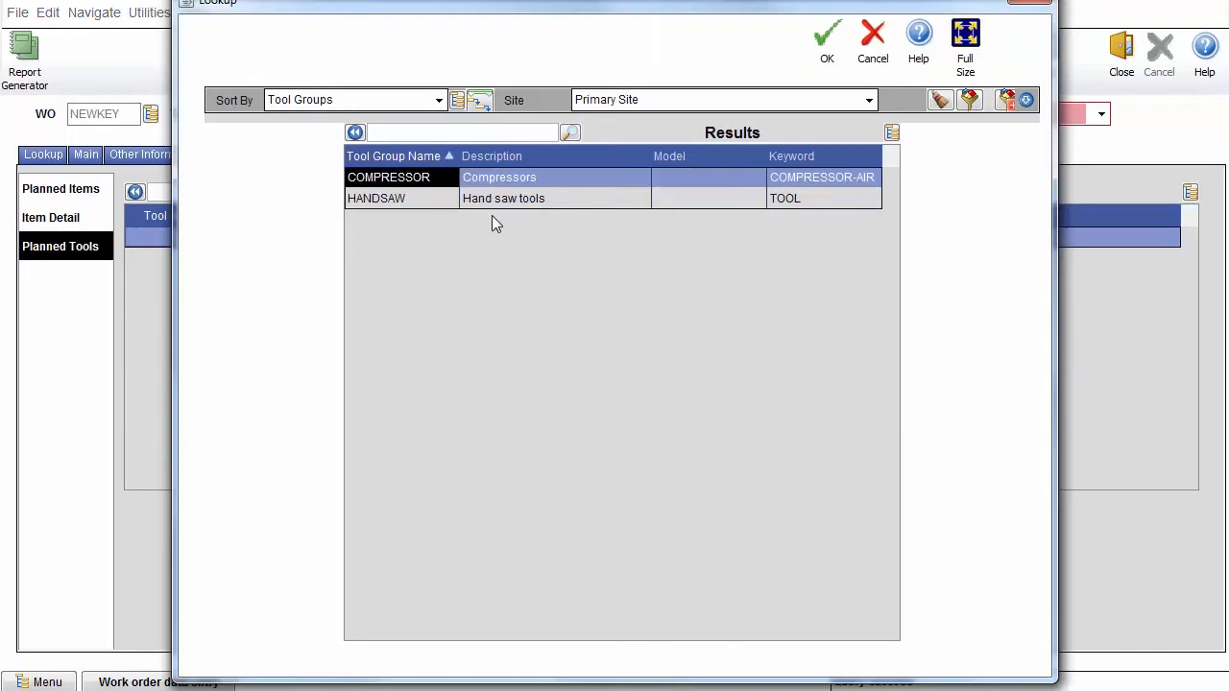
double_click(581, 198)
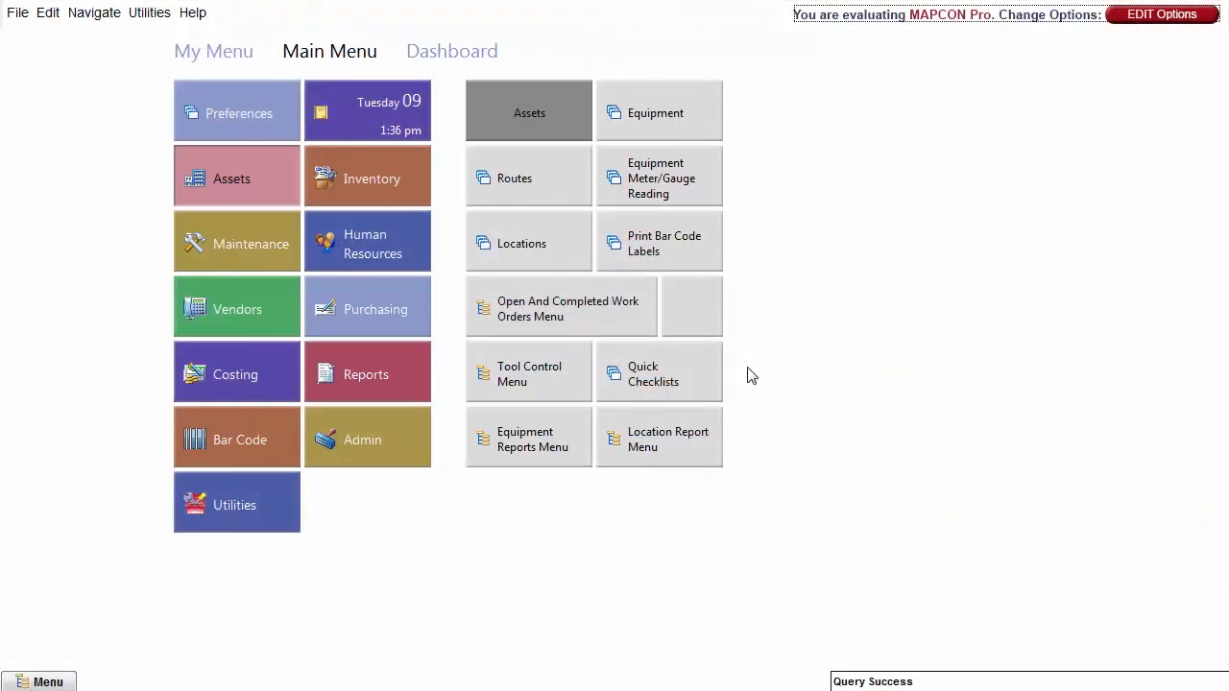
Open Tool Check In / Check Out and set the default employee to the second system administrator listed and the reason to Check In Tool.
click(579, 379)
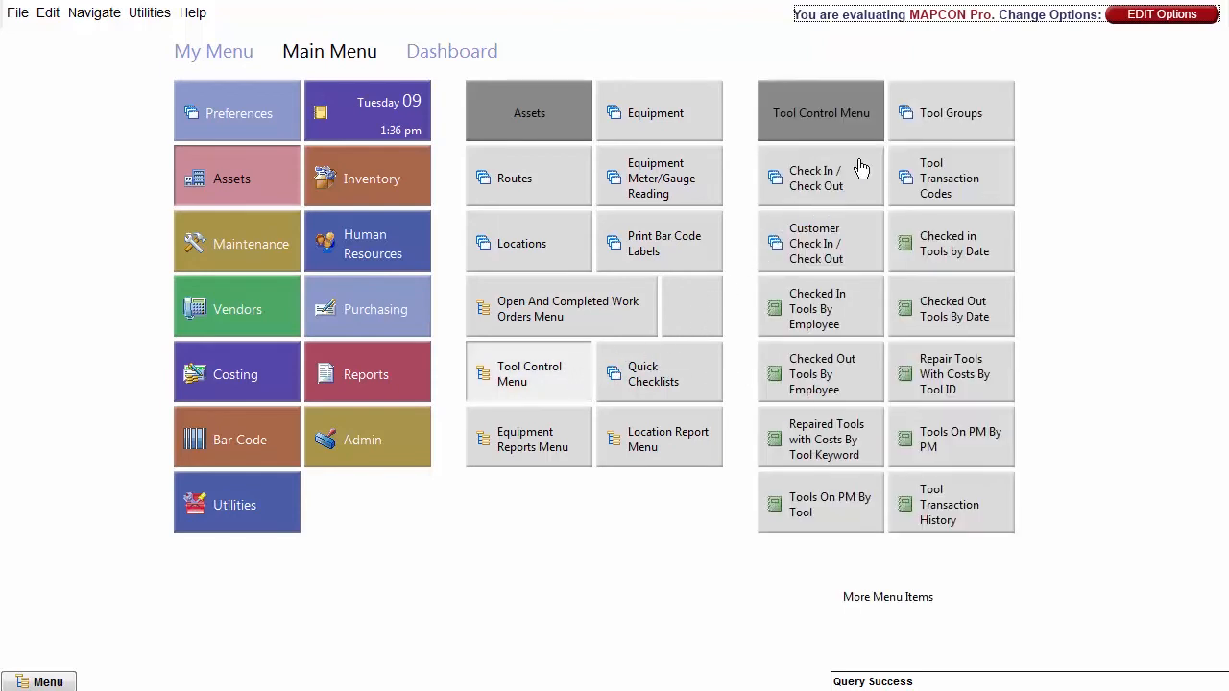
click(861, 169)
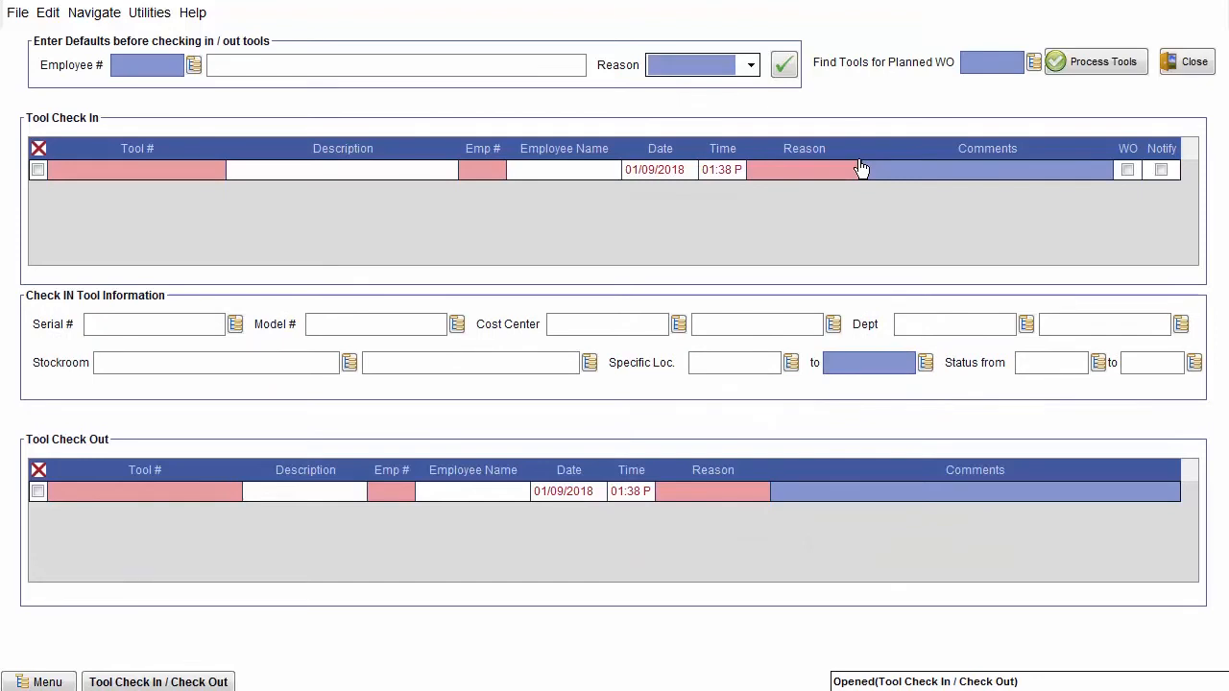
double_click(156, 67)
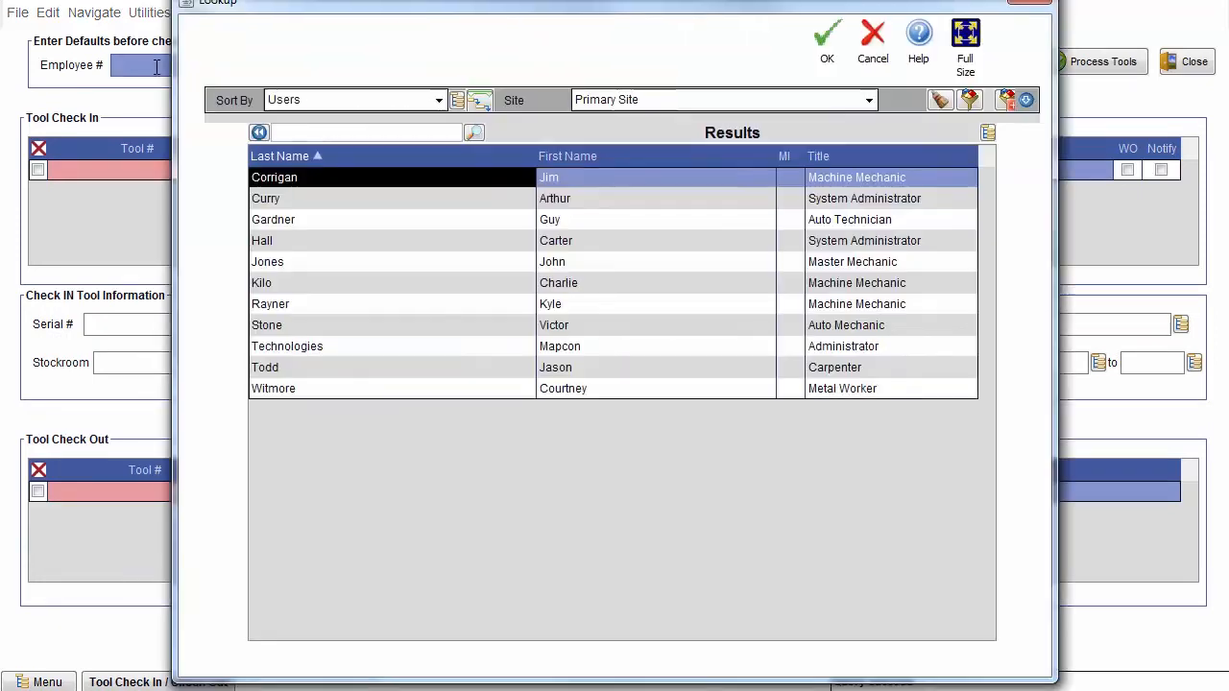
double_click(312, 238)
click(751, 65)
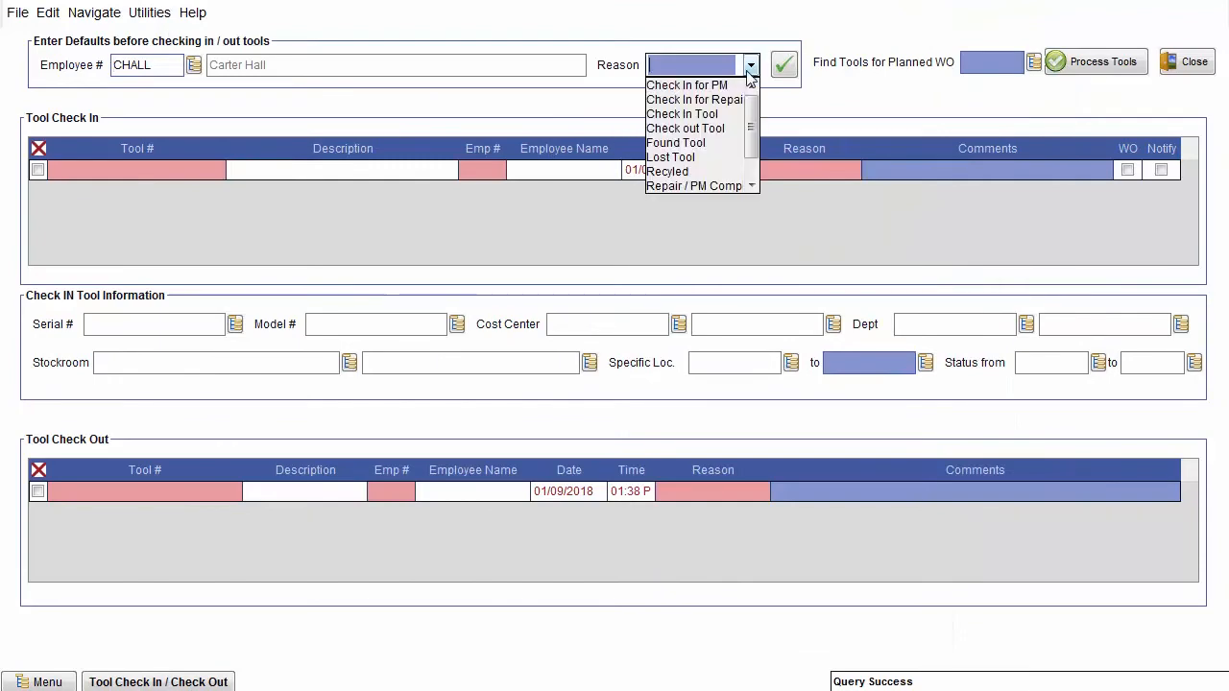
click(715, 113)
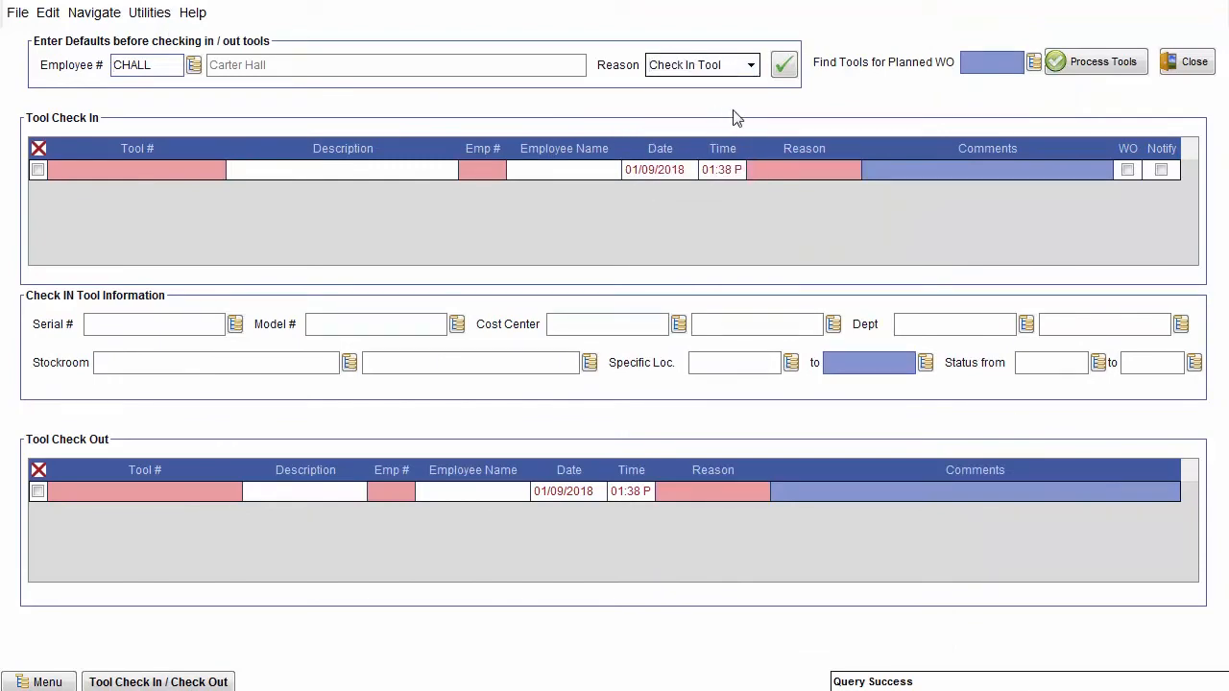
Review the approved work orders available for finding planned tools, and process the check-in of tool SAW-01-002.
click(970, 64)
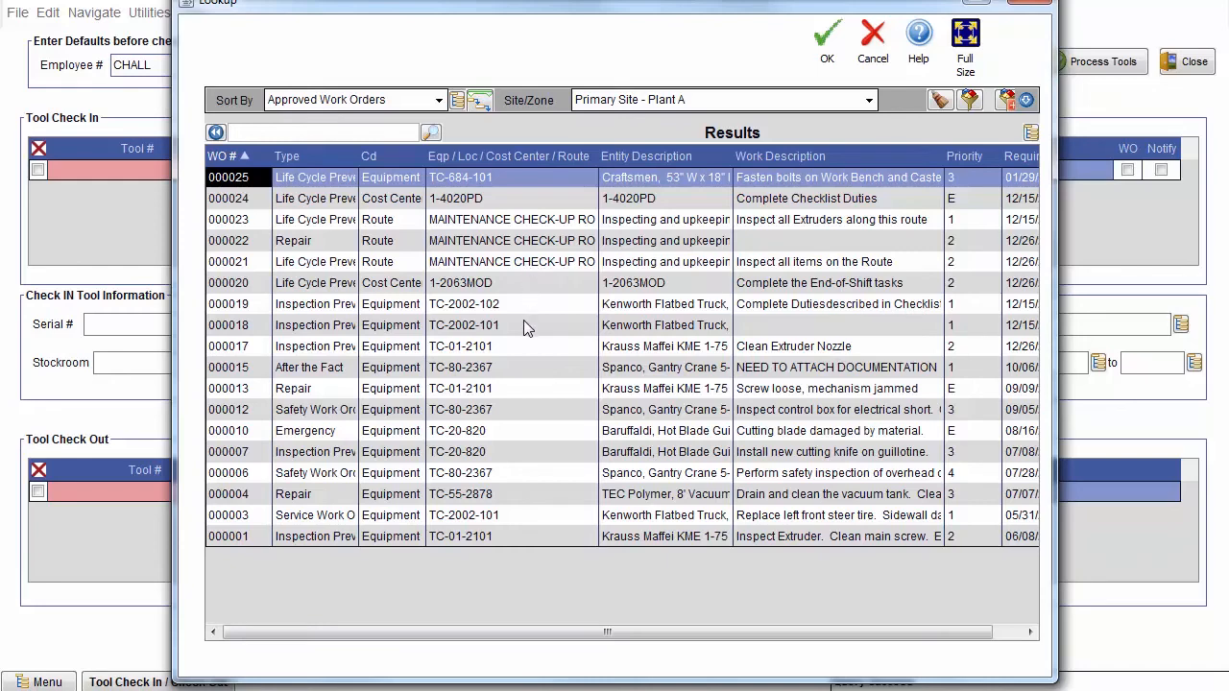
click(875, 42)
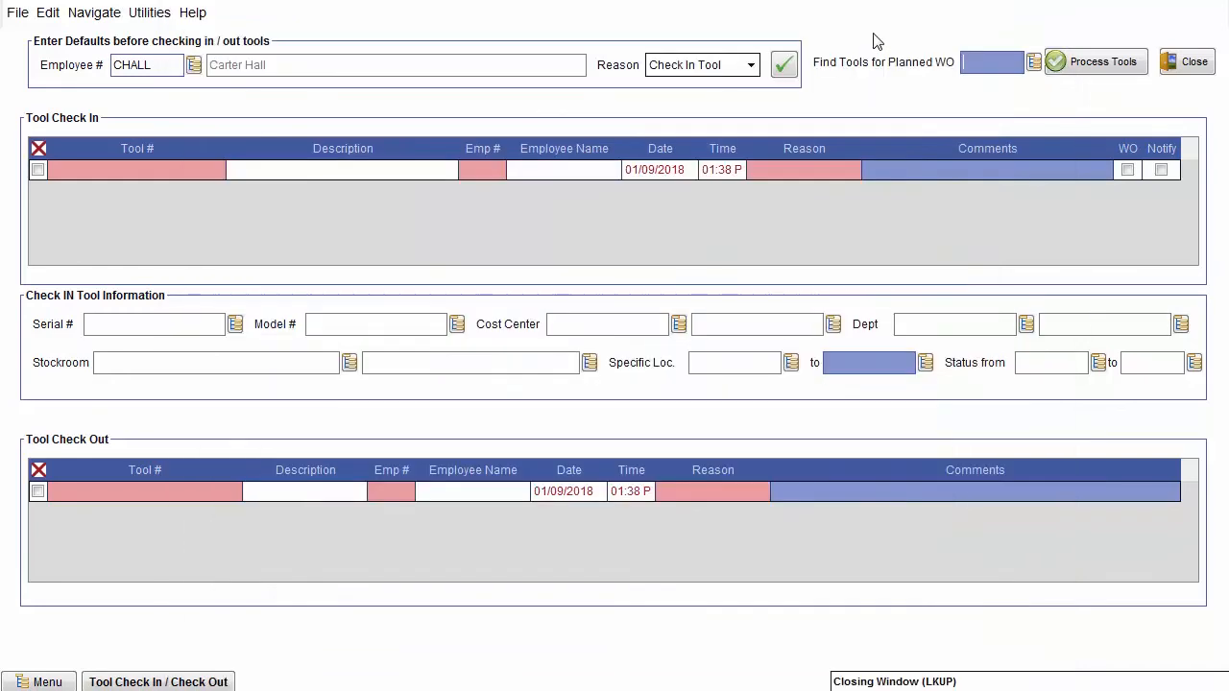
double_click(148, 170)
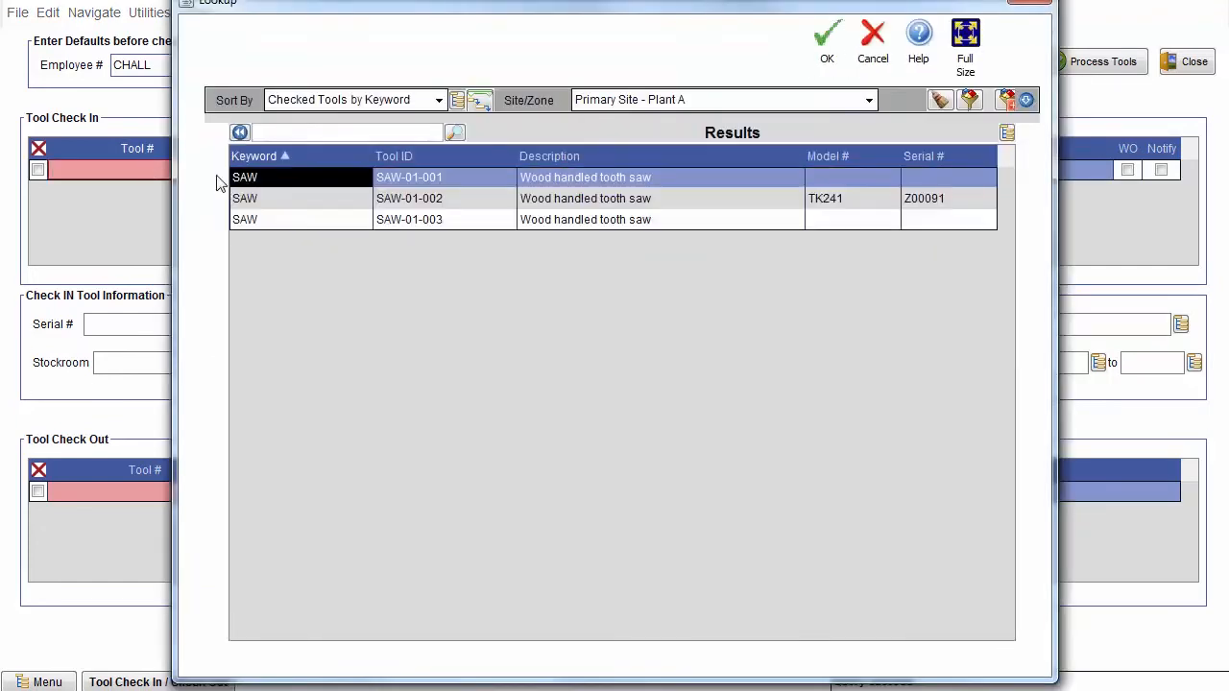
double_click(473, 198)
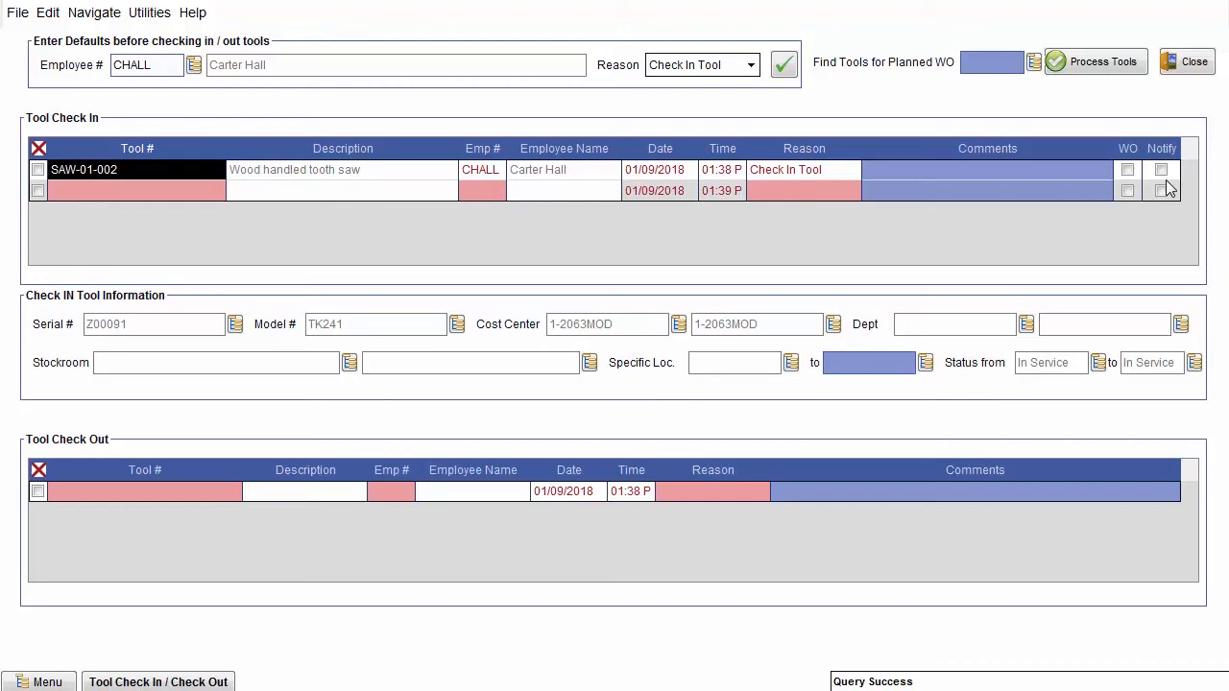
click(1104, 61)
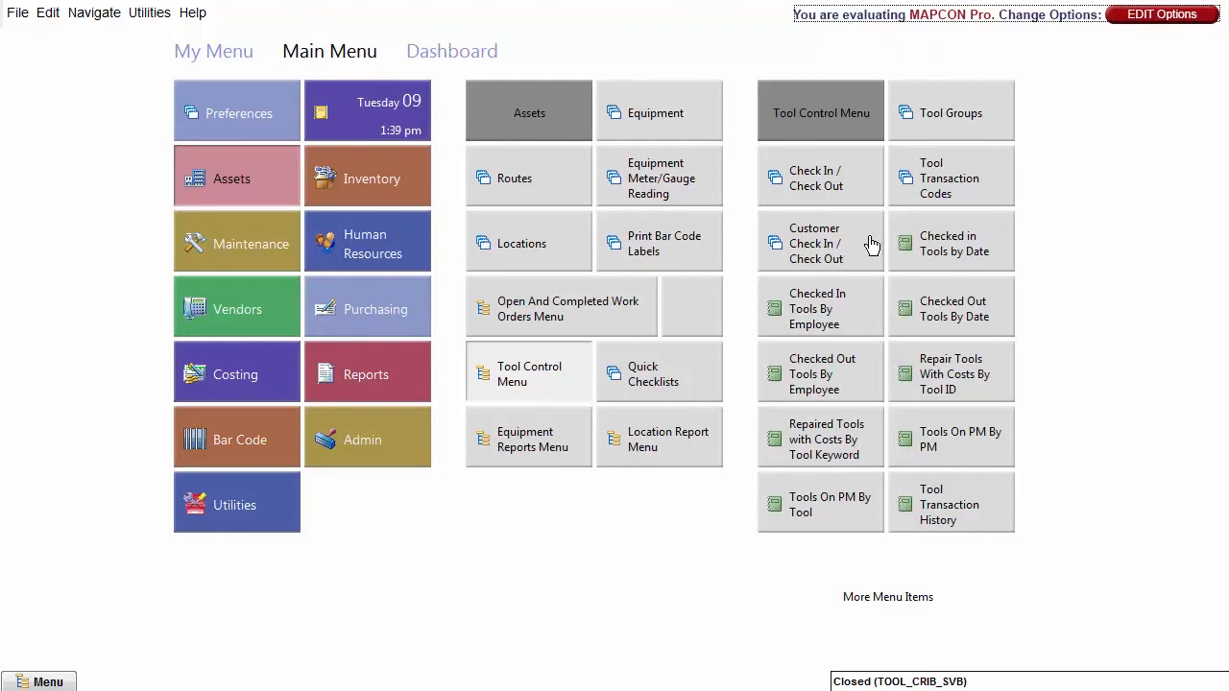
click(871, 245)
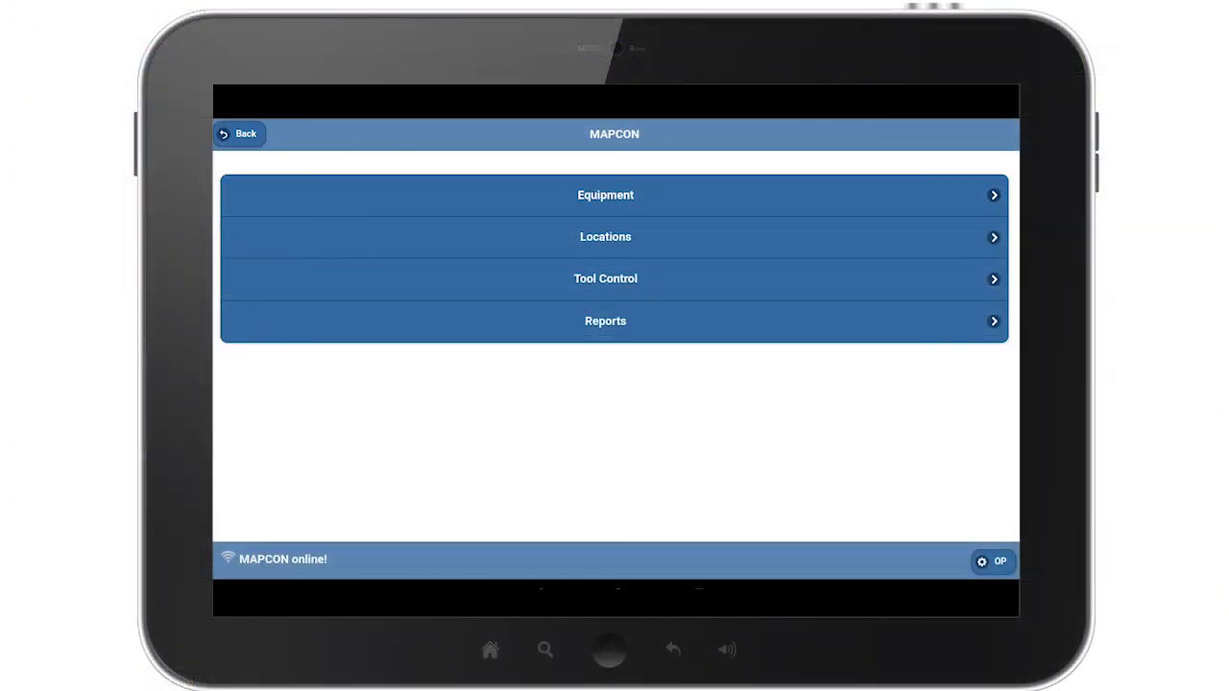
In the MAPCON mobile app, start a tool check-in and choose tool SAW-01-002.
click(606, 279)
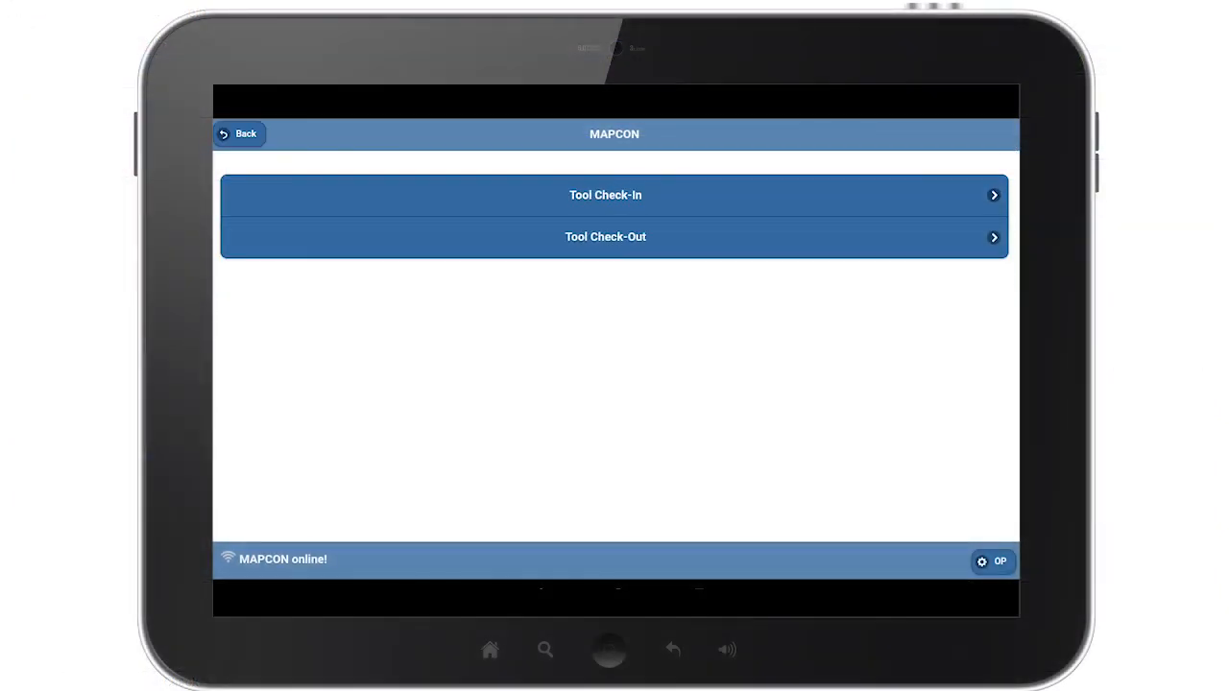
click(605, 196)
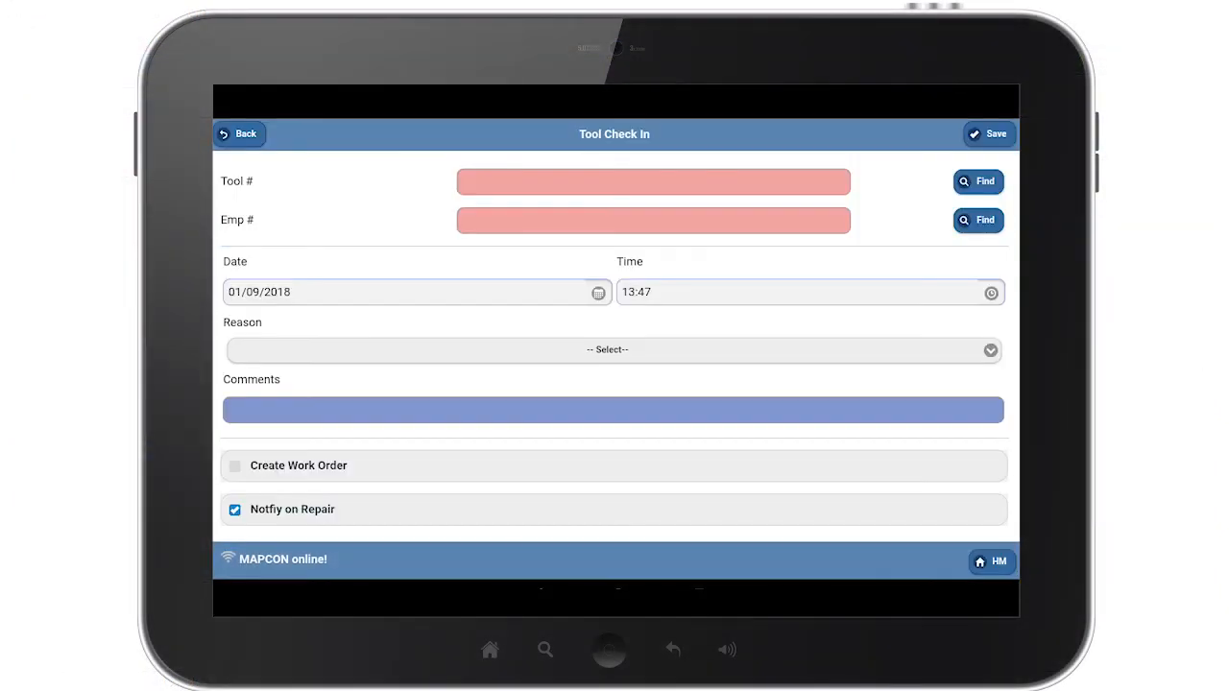
click(978, 181)
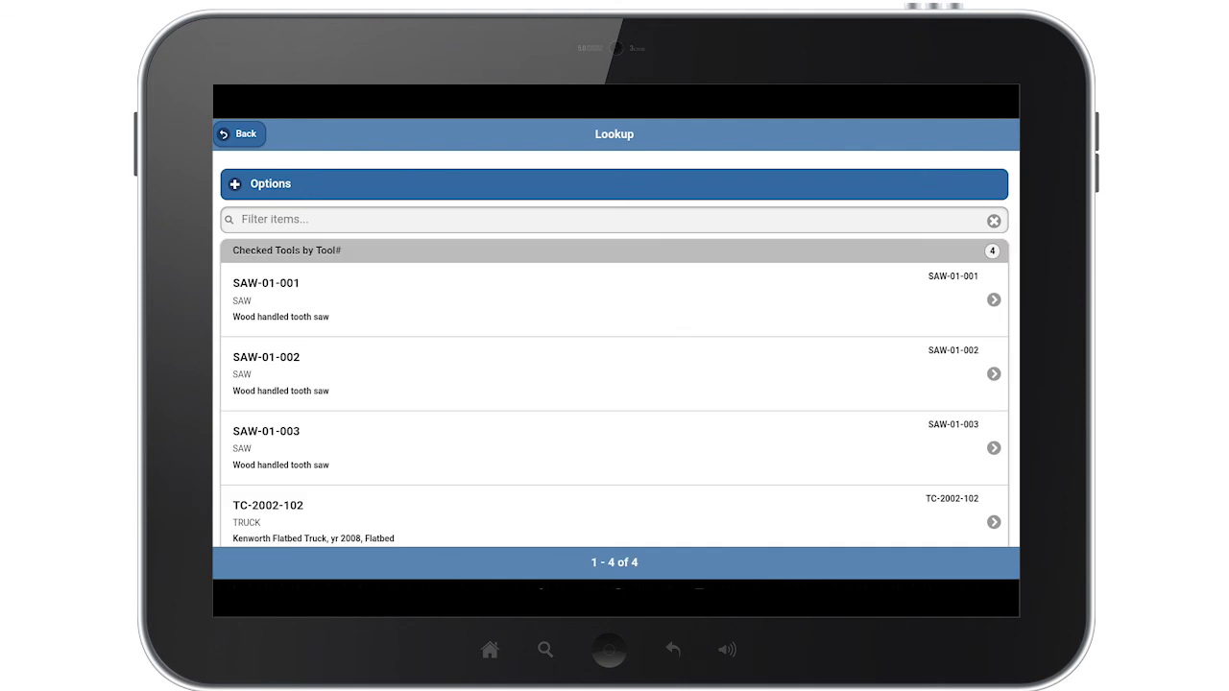
click(615, 374)
Look up the employees and assign the sixth one listed to the mobile tool check-in.
click(978, 221)
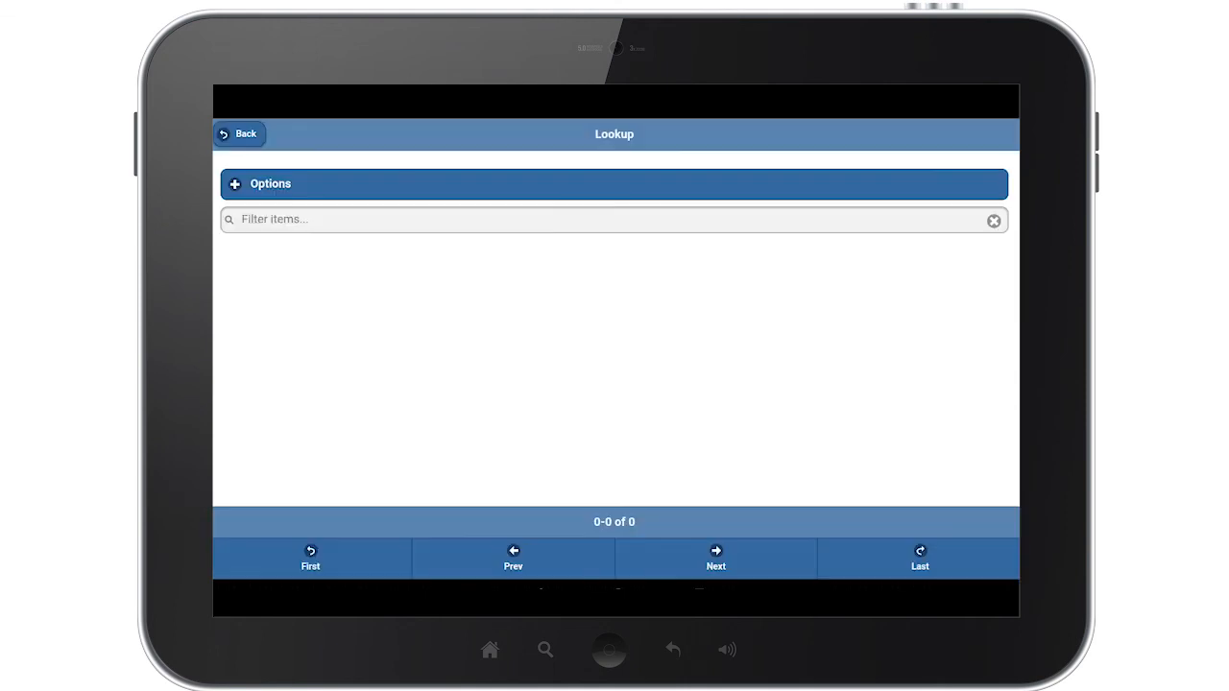
scroll(614, 413, down, 2)
scroll(614, 346, down, 2)
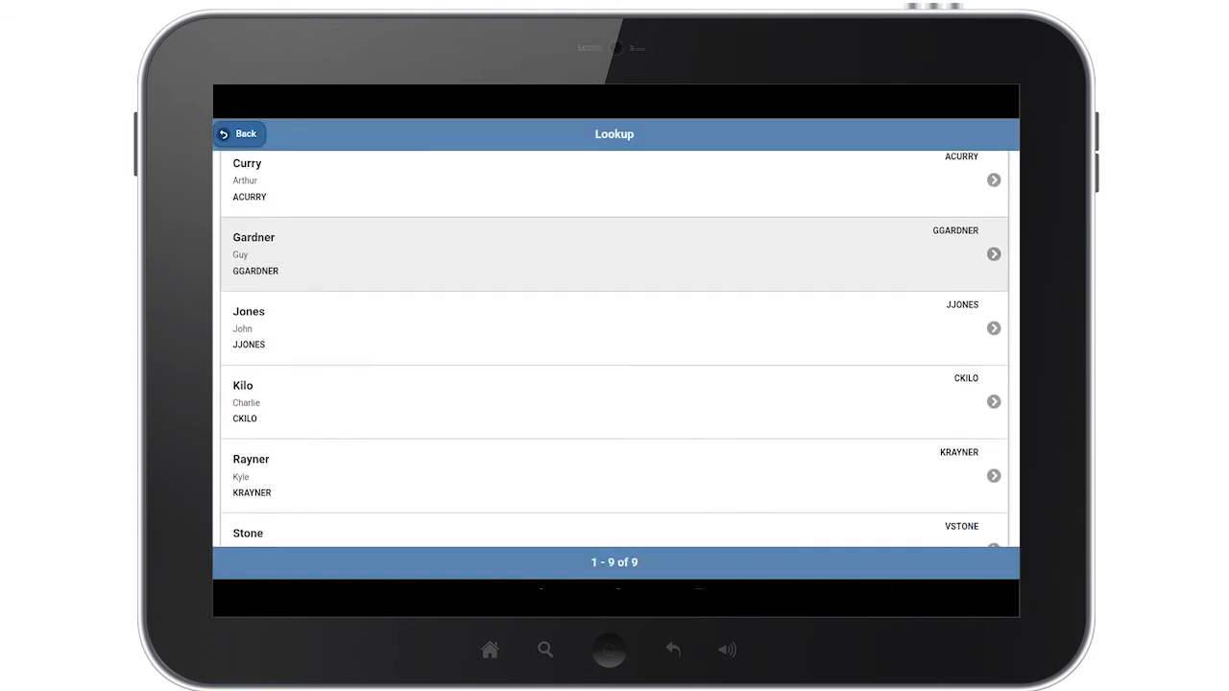
scroll(615, 359, down, 1)
scroll(615, 285, down, 1)
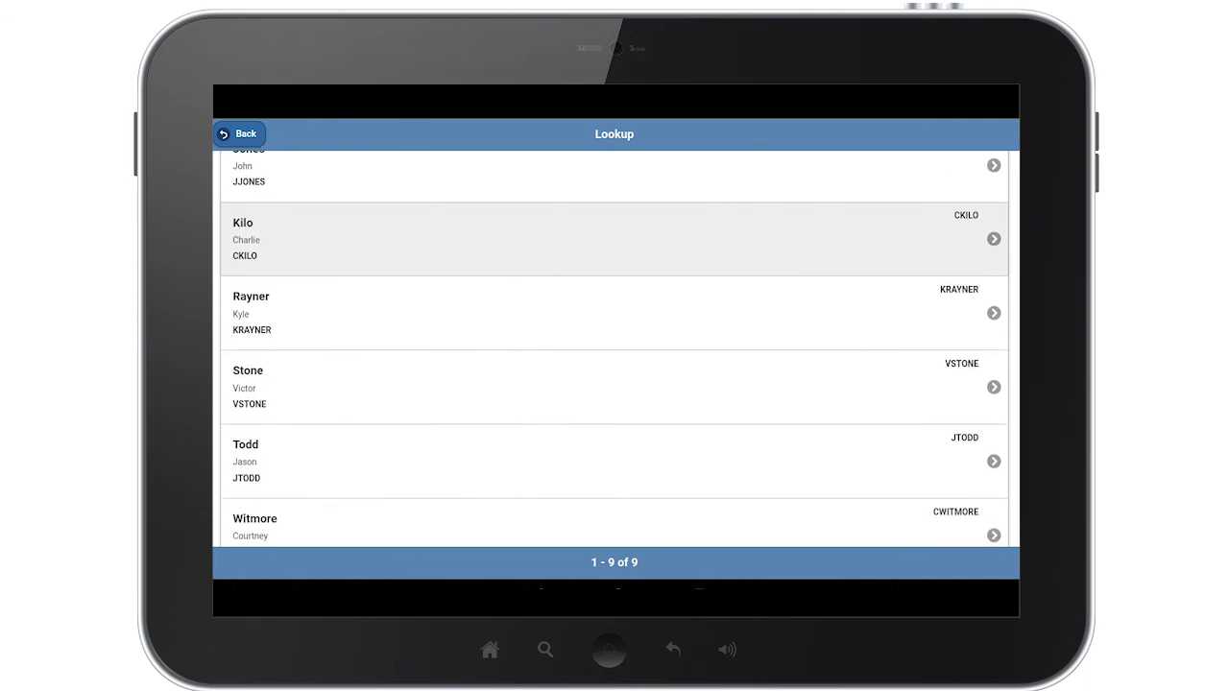
click(614, 311)
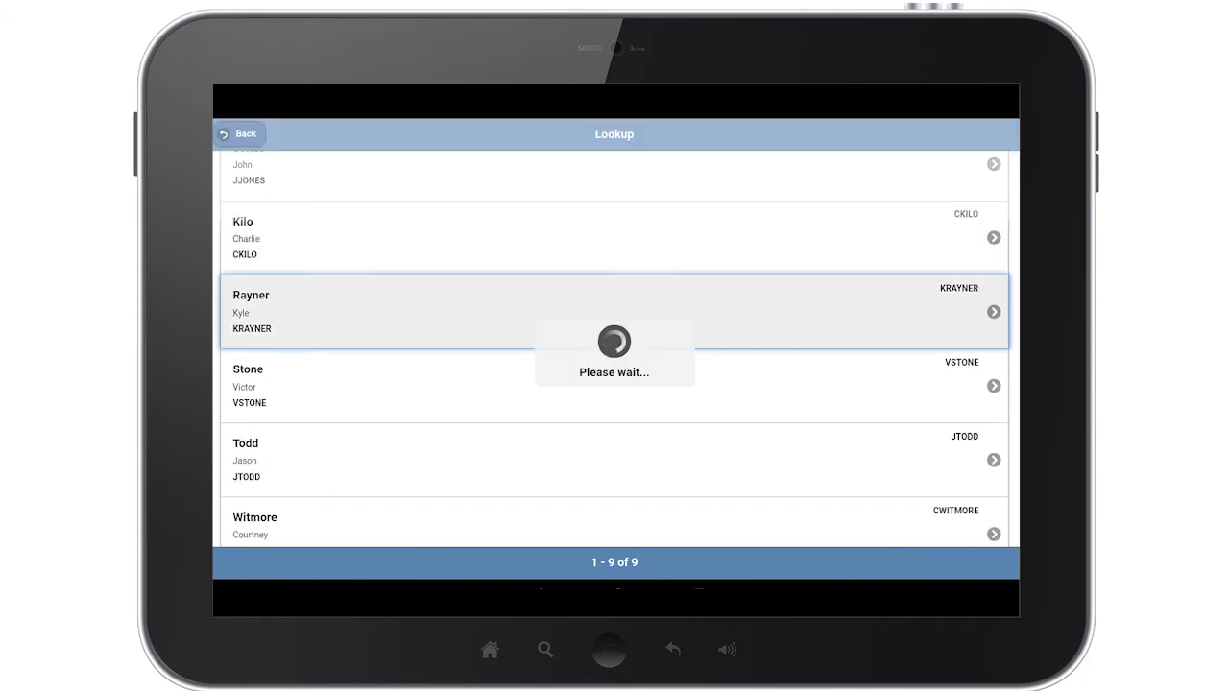